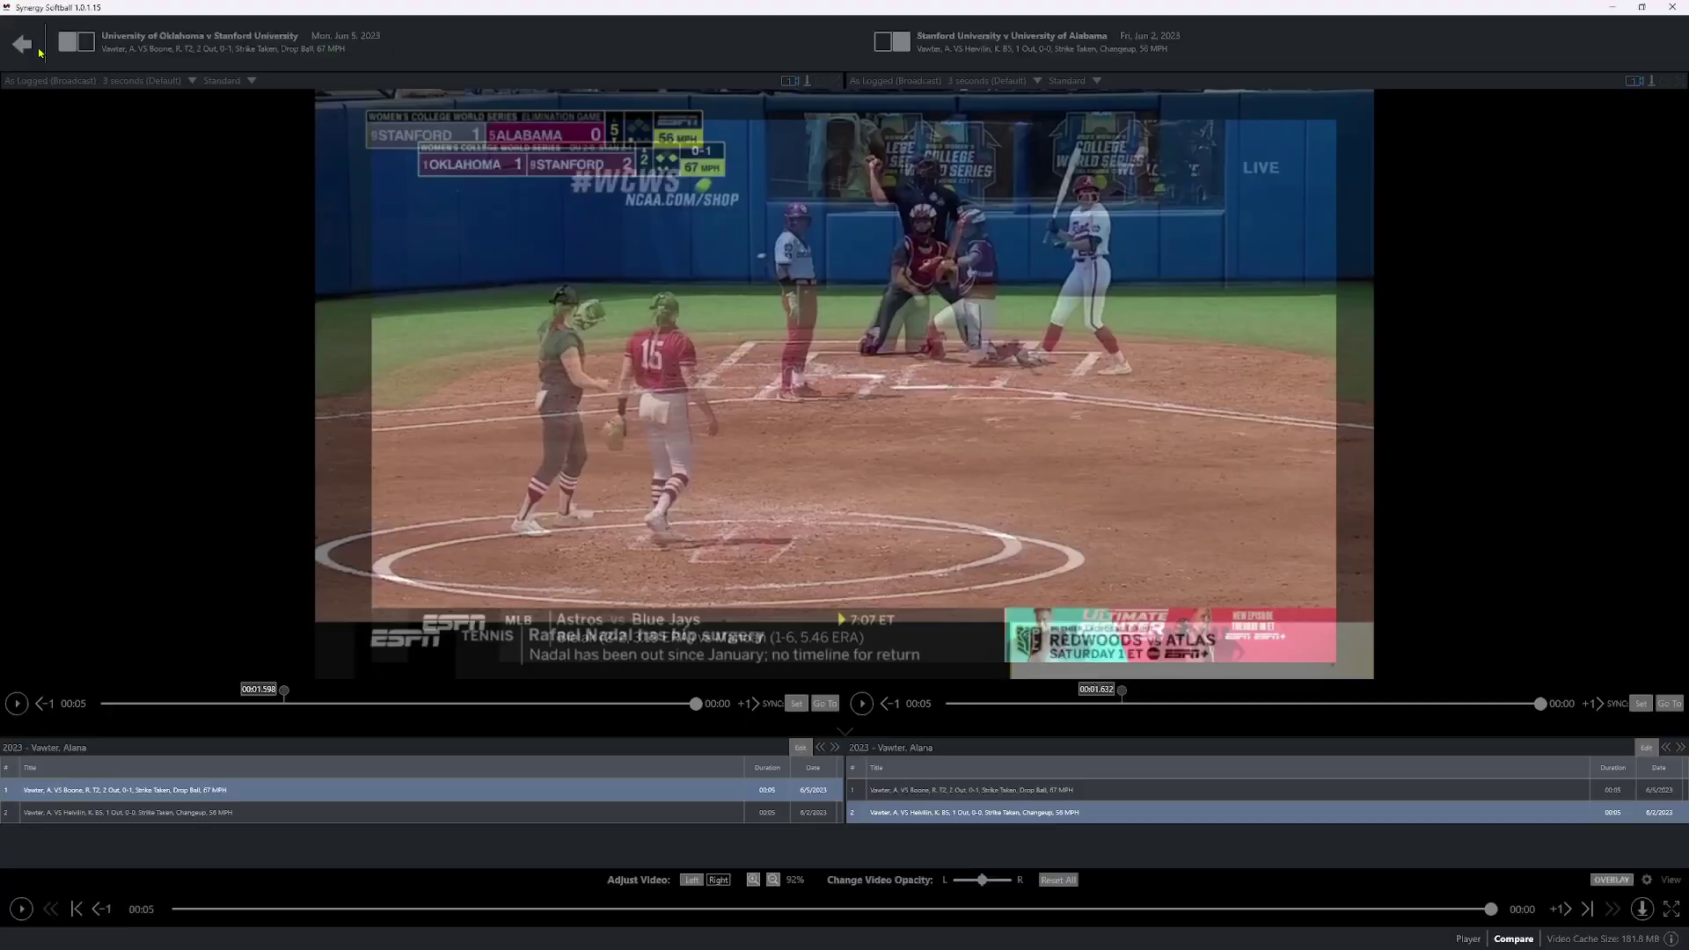
Return to the pitch chart, review the Pitcher(s) filter's Side-by-Side - Both option, and cancel pitcher selection.
click(22, 44)
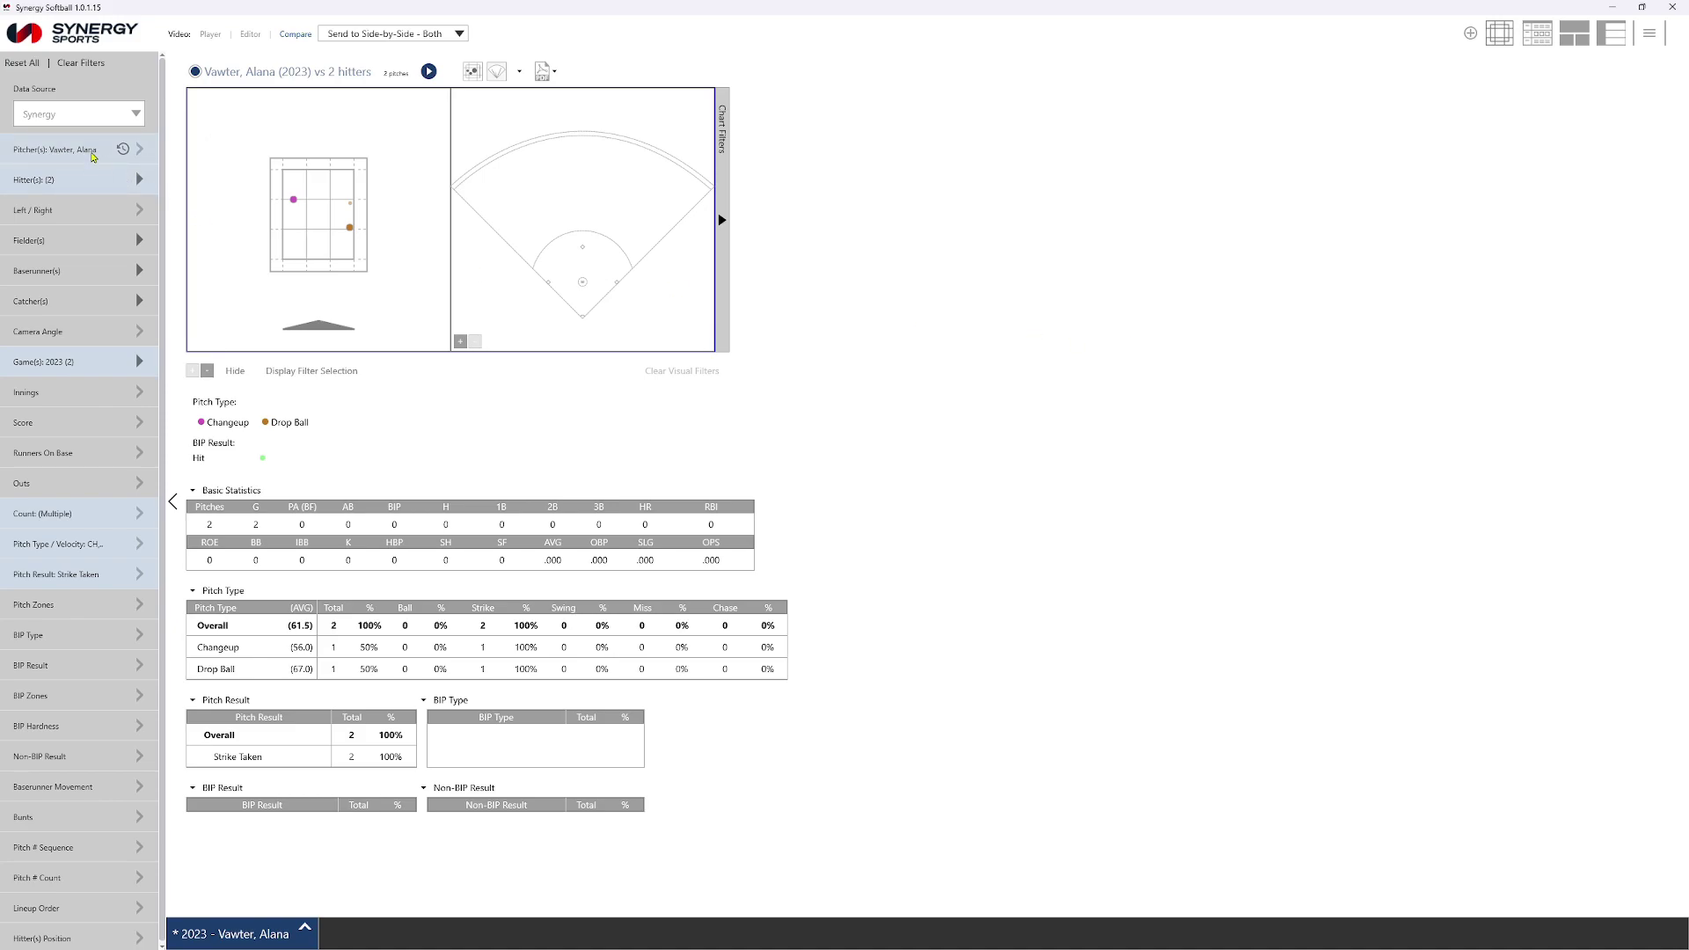
click(93, 157)
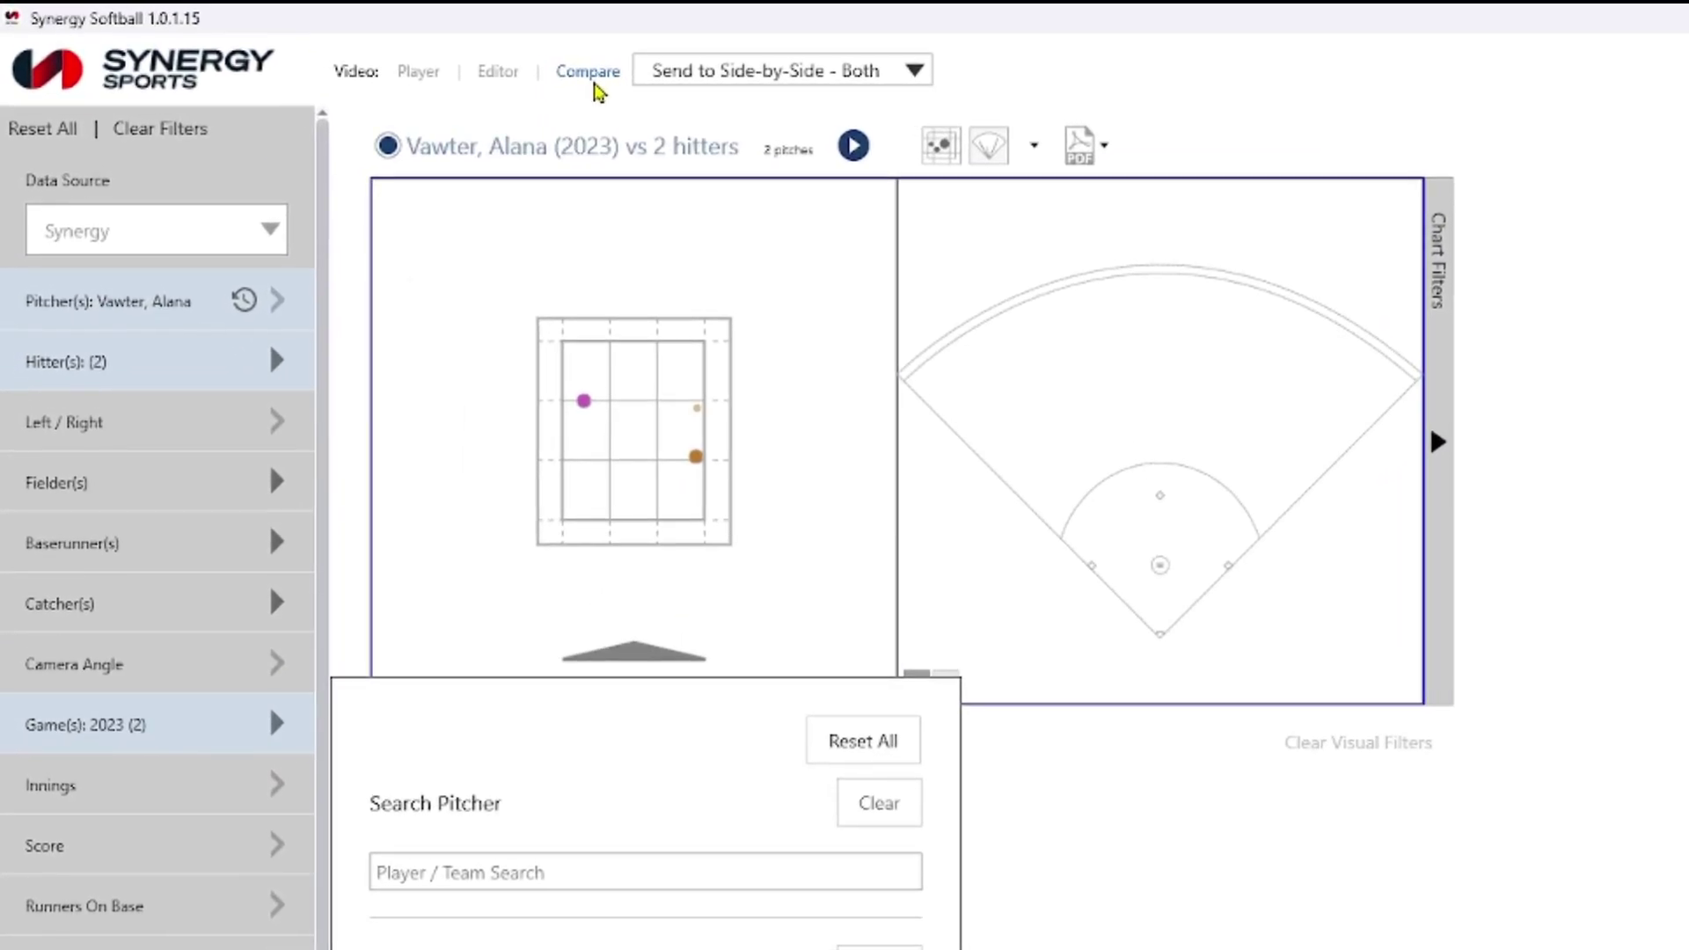
click(689, 70)
click(726, 104)
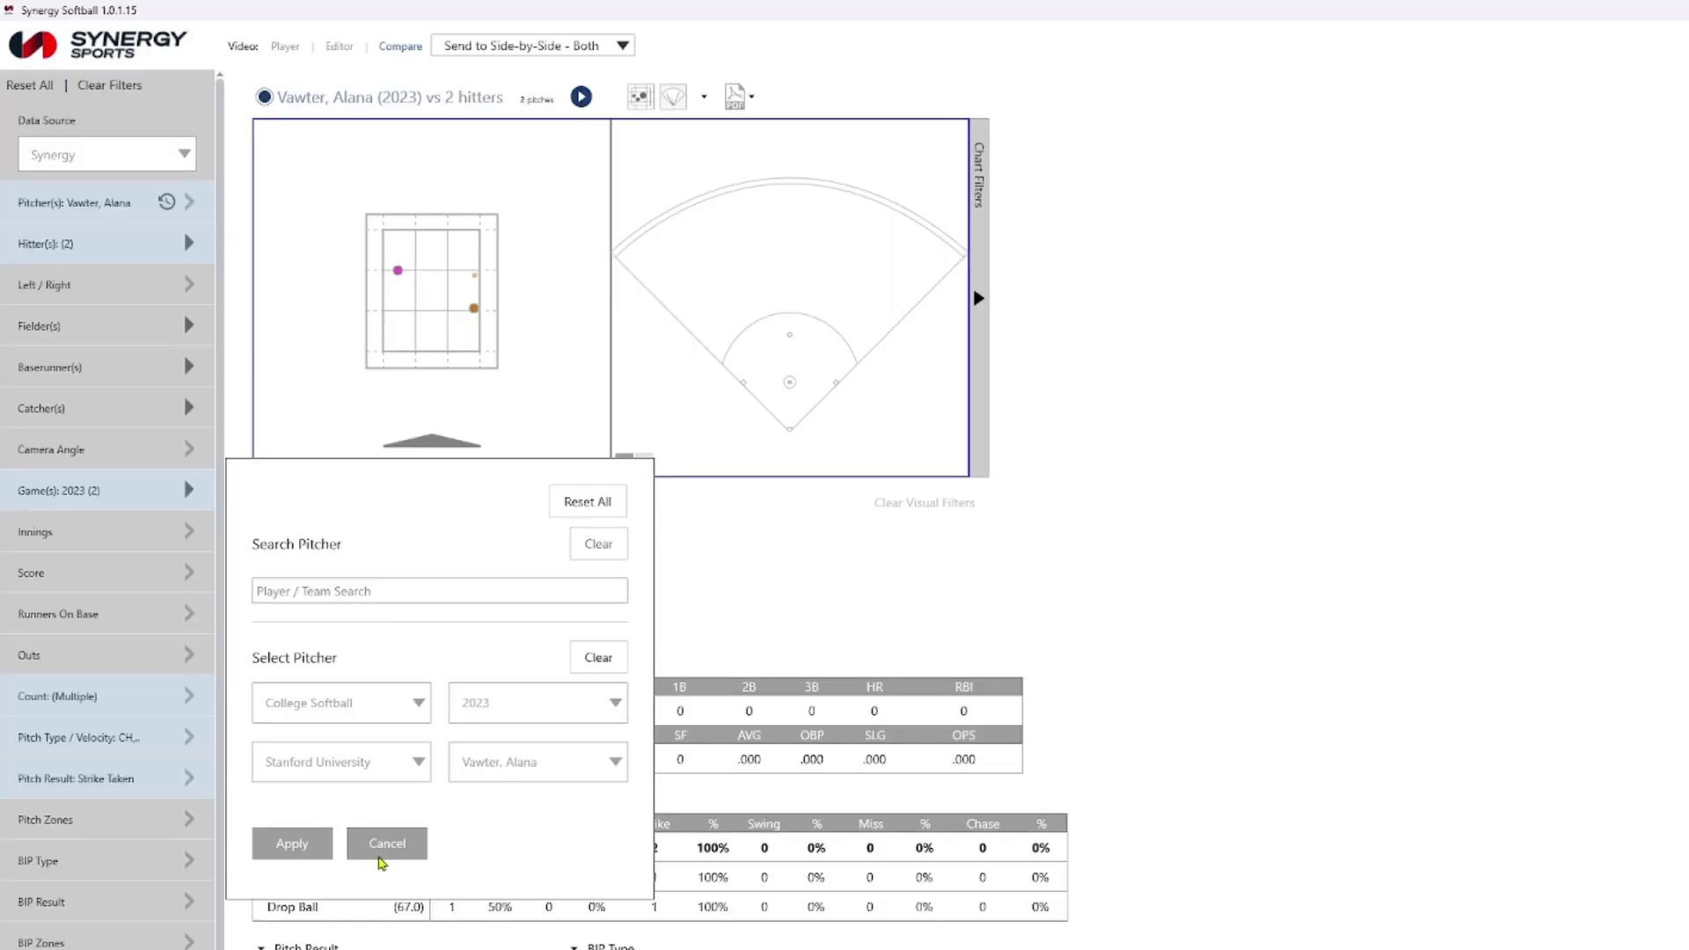
click(380, 850)
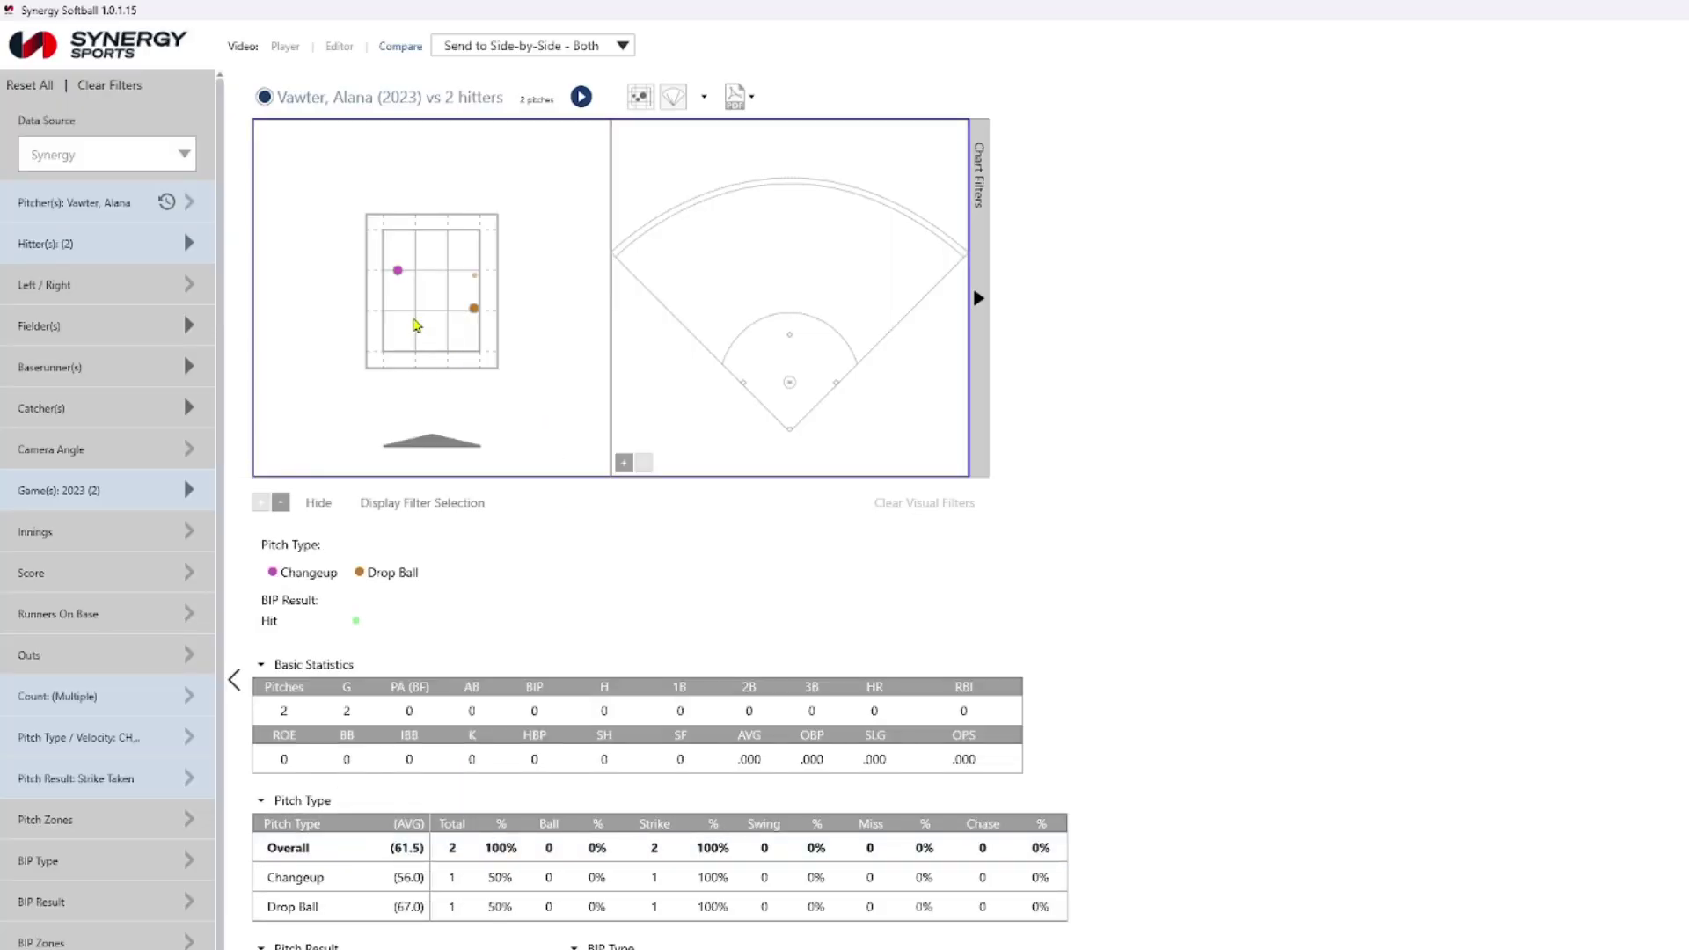
Select the Changeup and Drop Ball pitches in the strike zone and play them side by side.
click(397, 271)
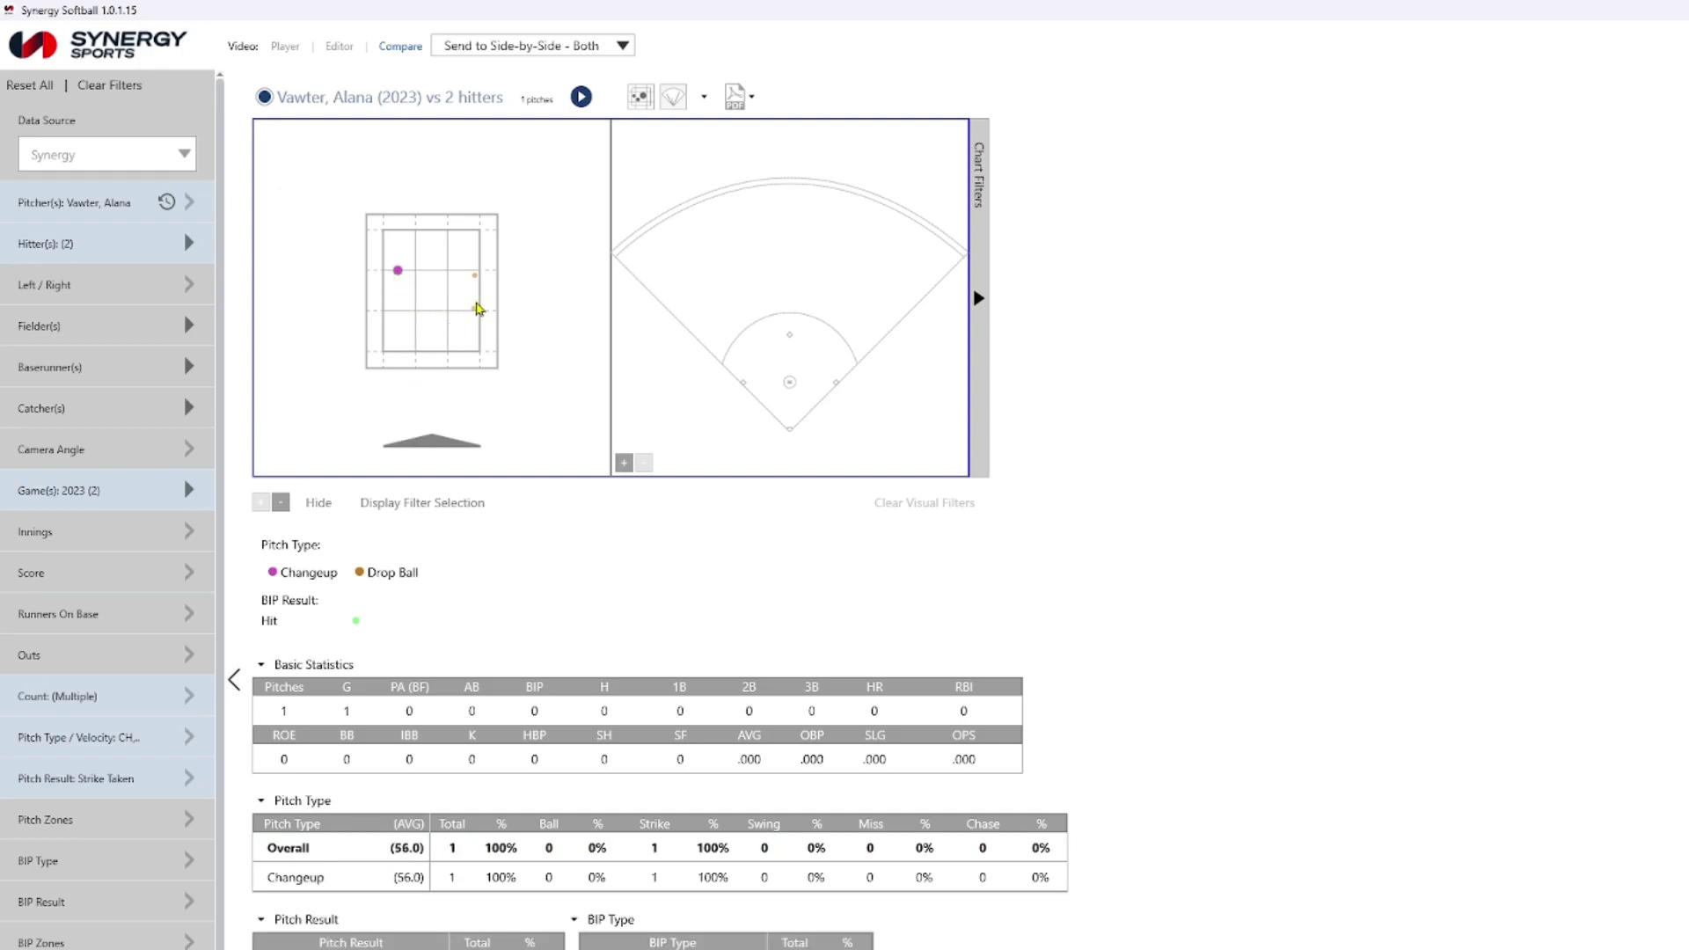
ctrl+click(474, 310)
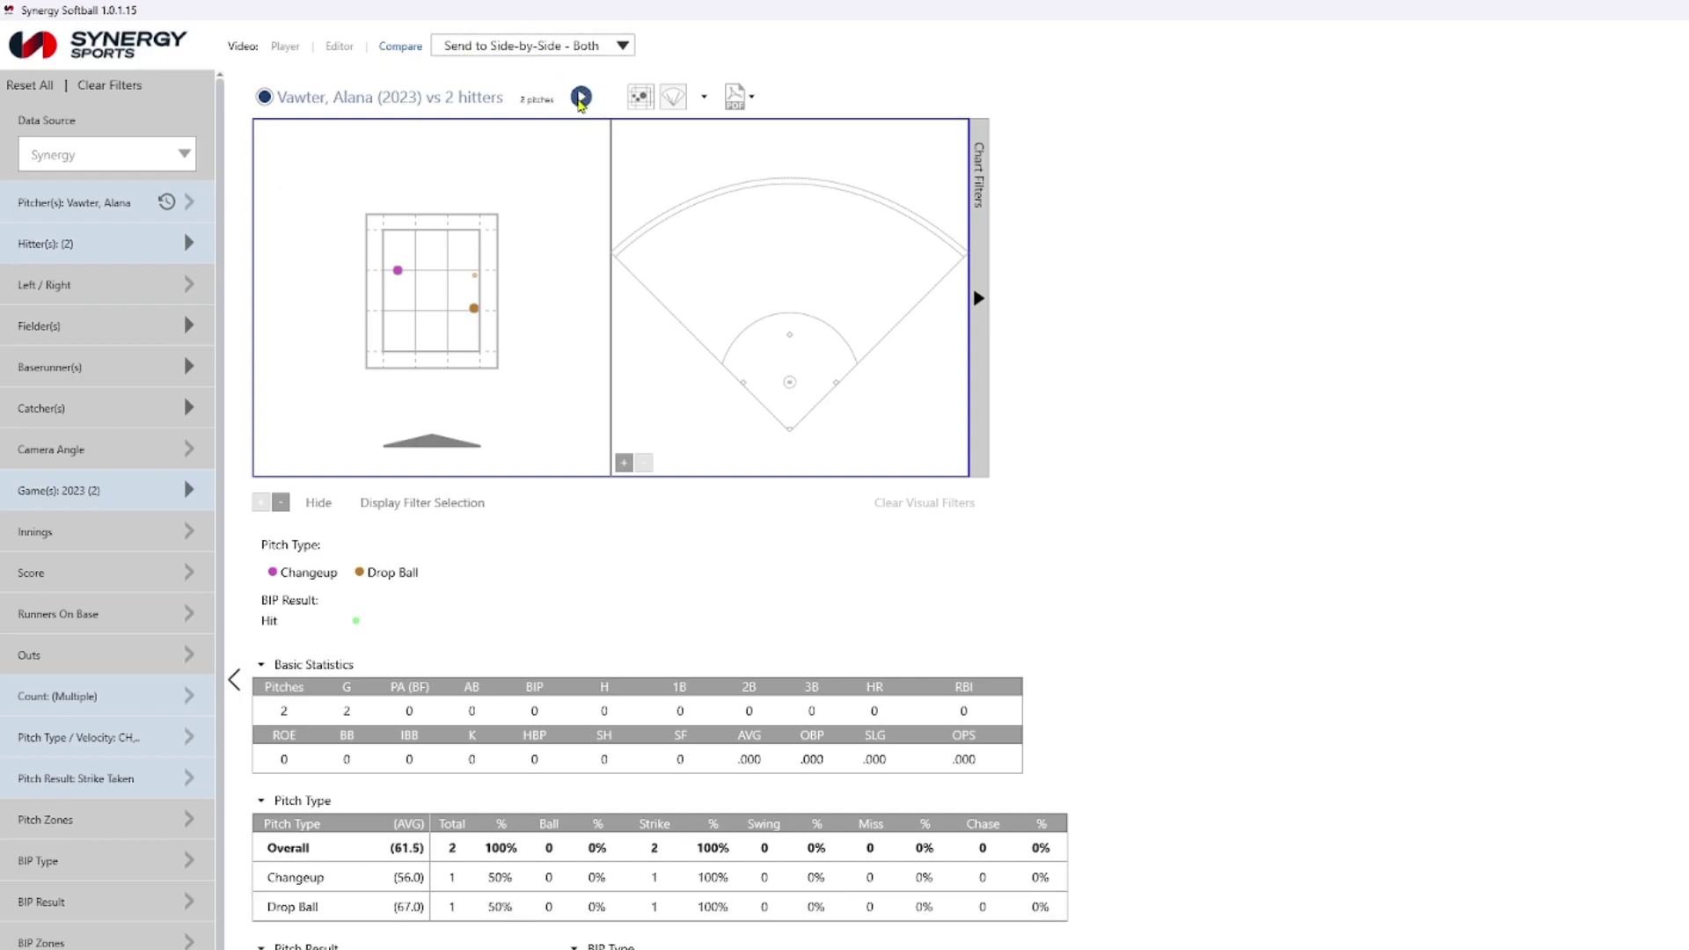
click(581, 98)
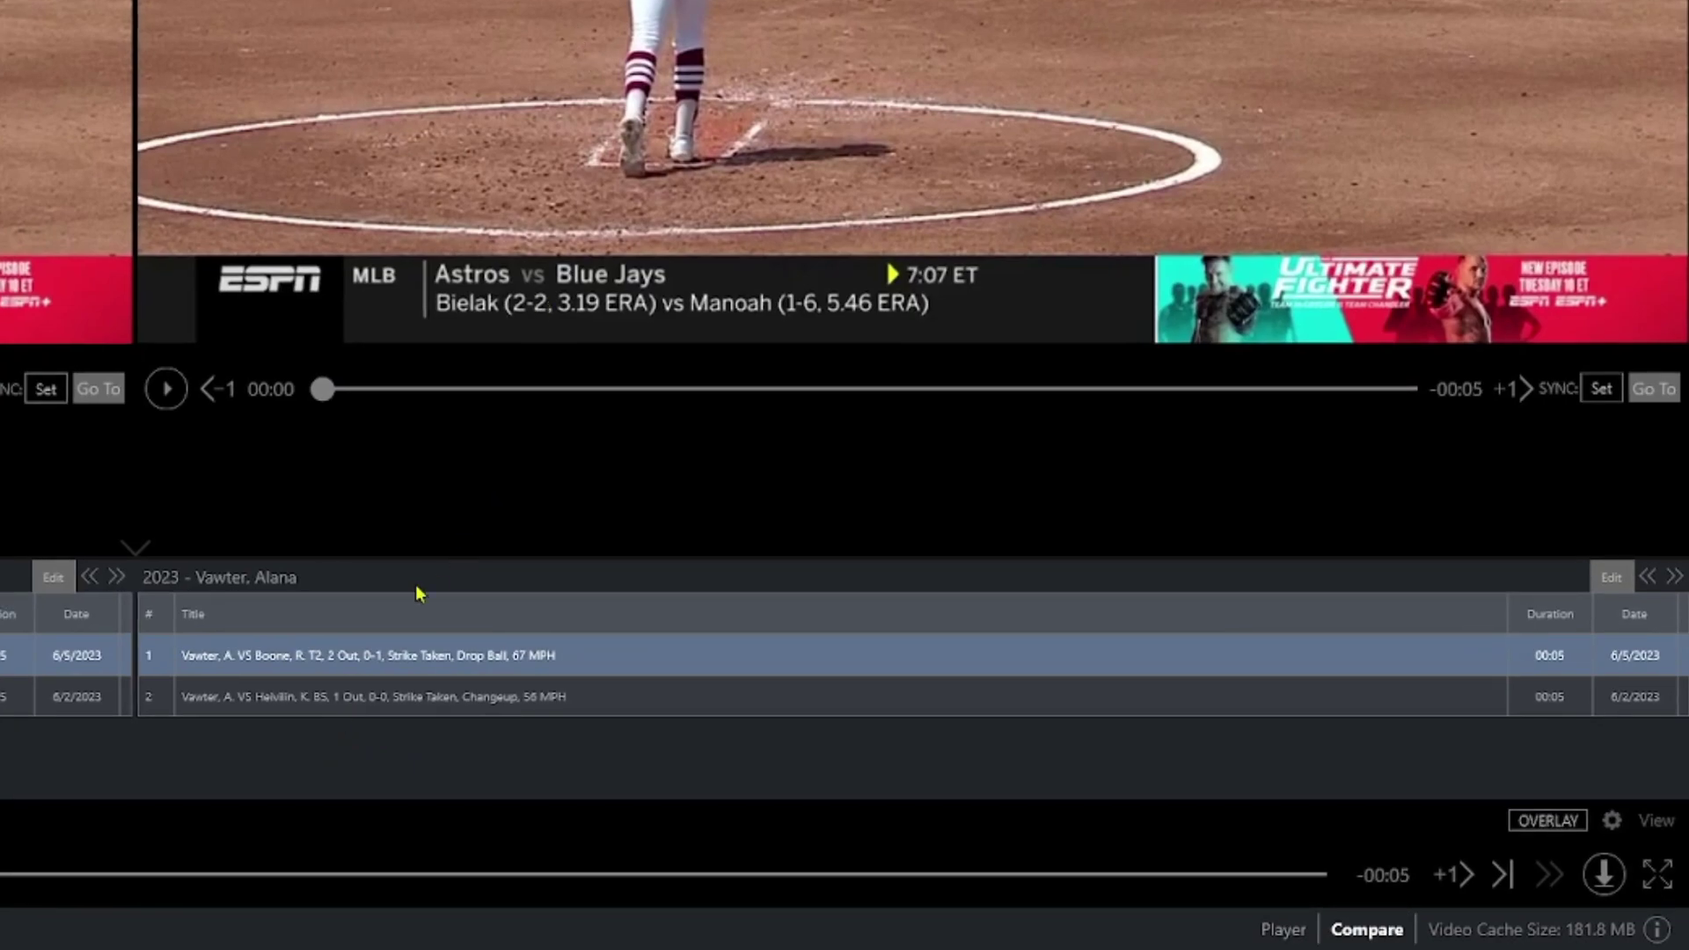
Load the Changeup on the right, then set the left video's sync point at 00:01.665.
click(315, 699)
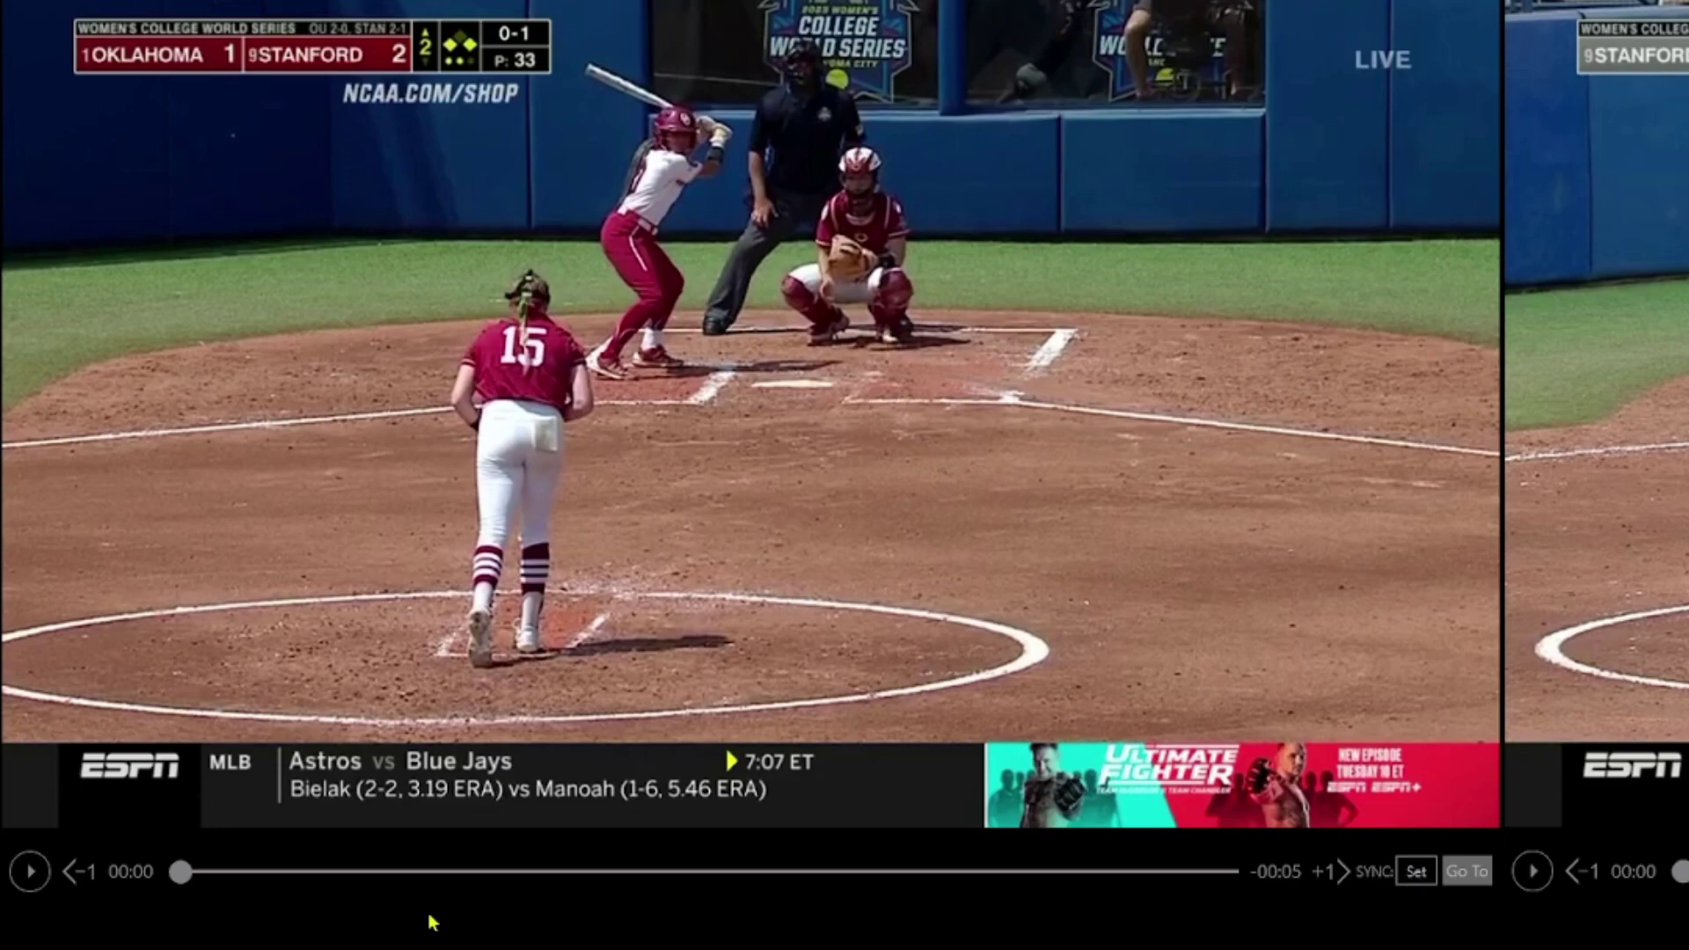
drag(190, 873, 498, 876)
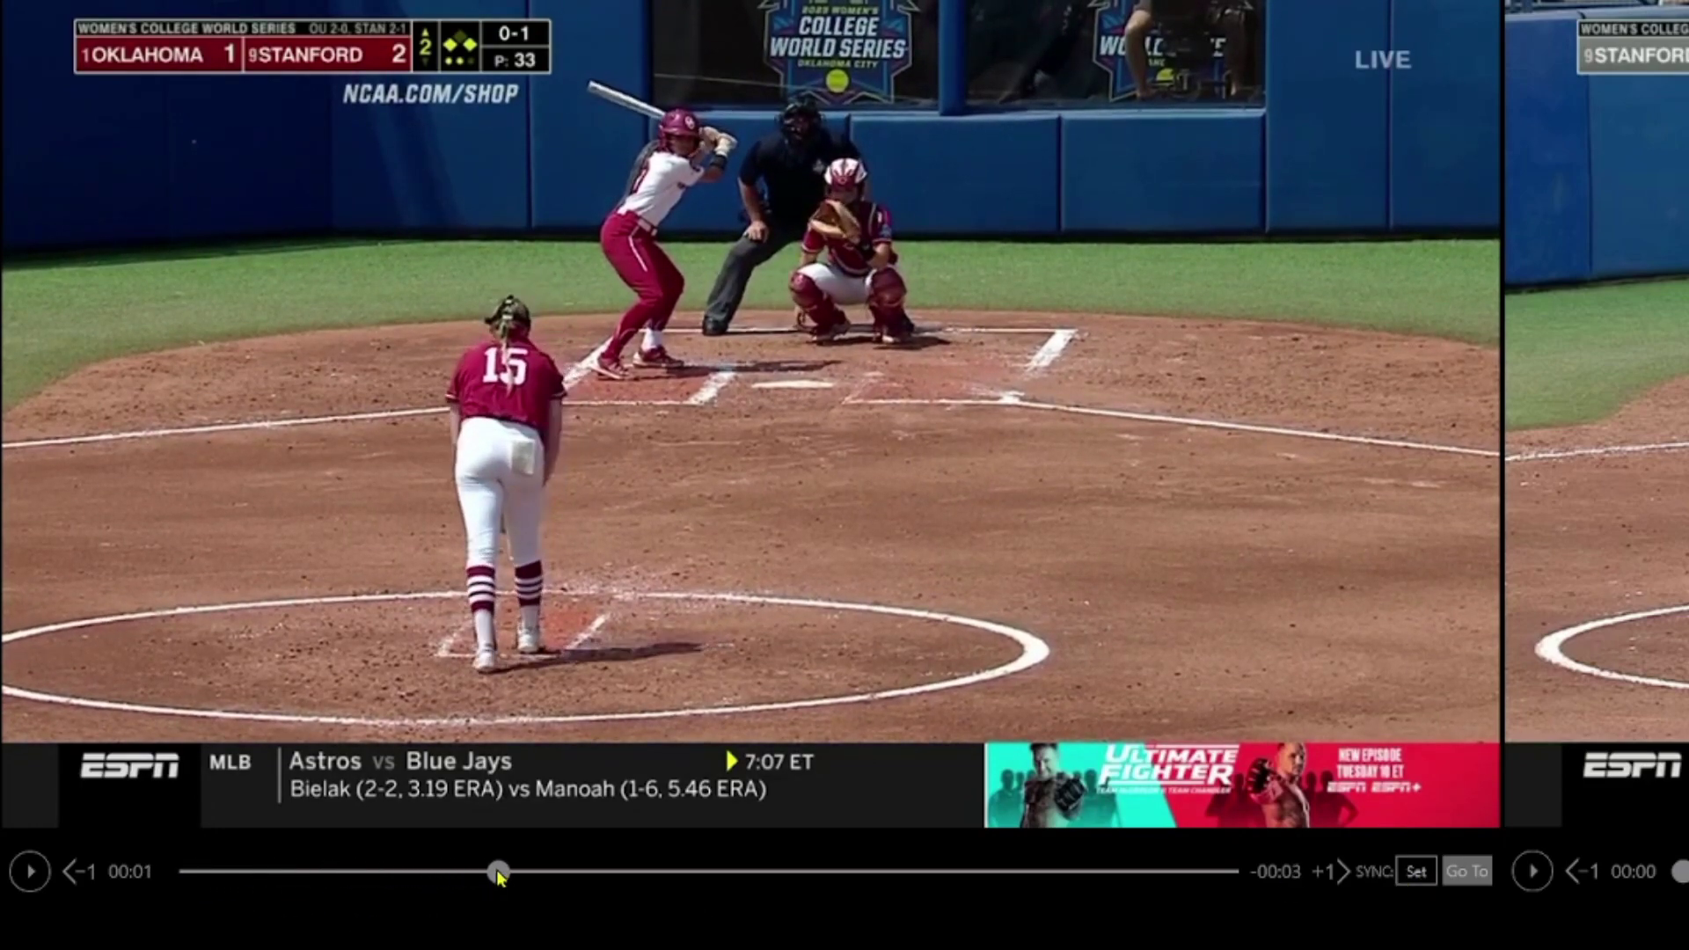
click(1333, 873)
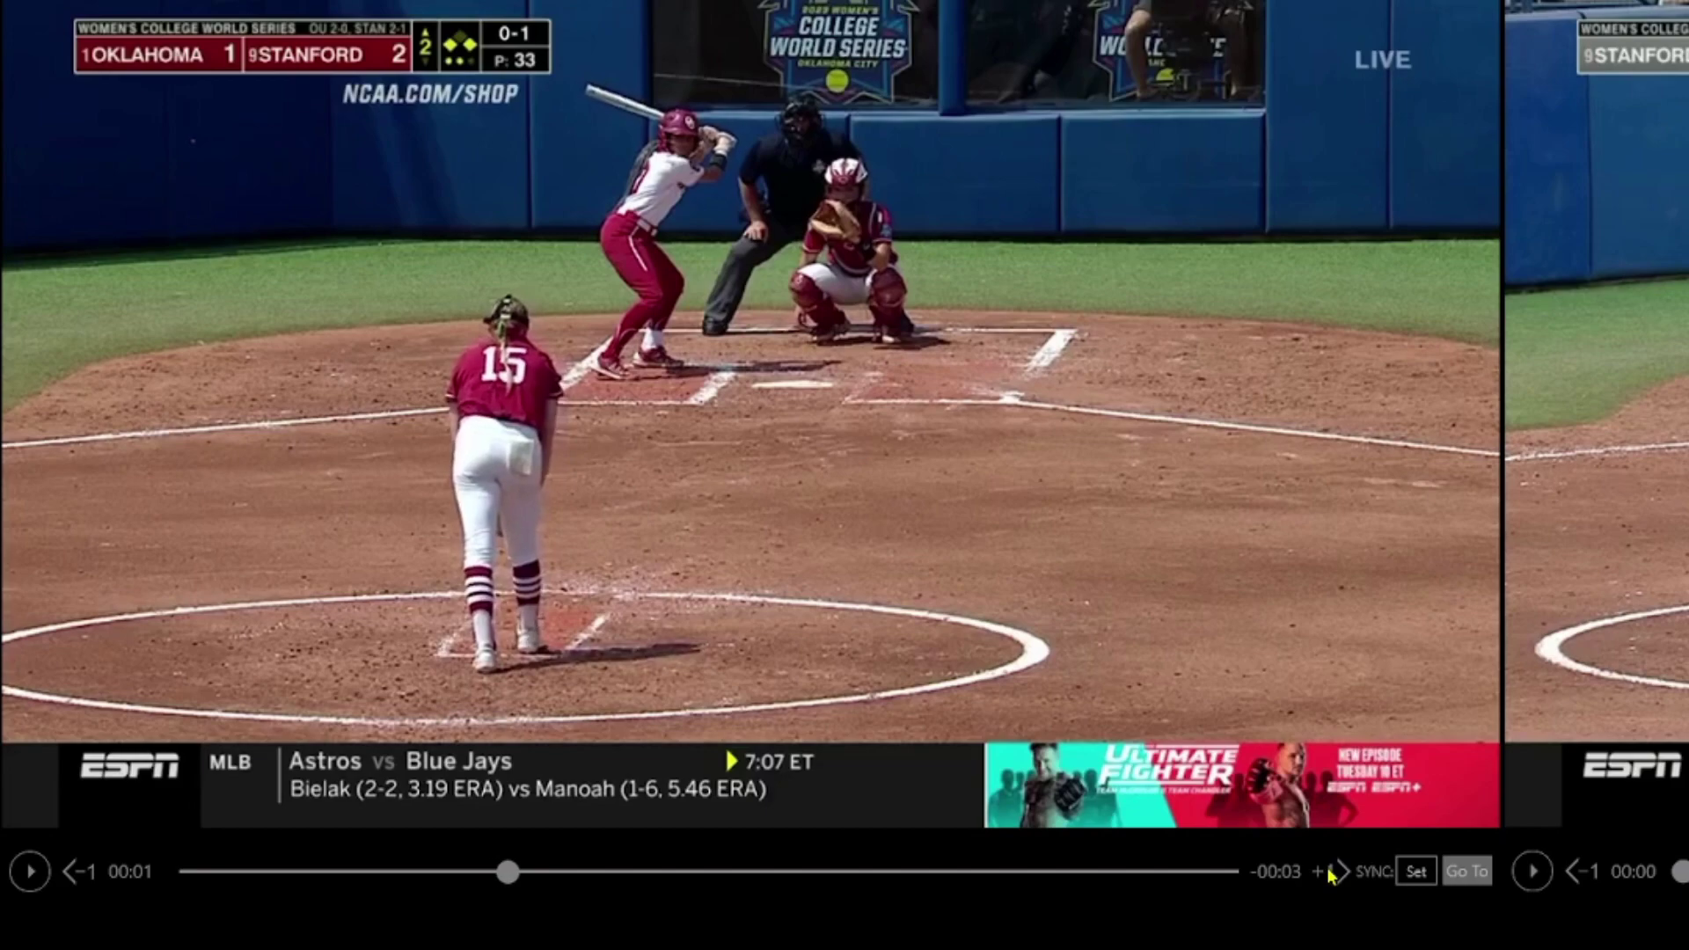
click(1333, 873)
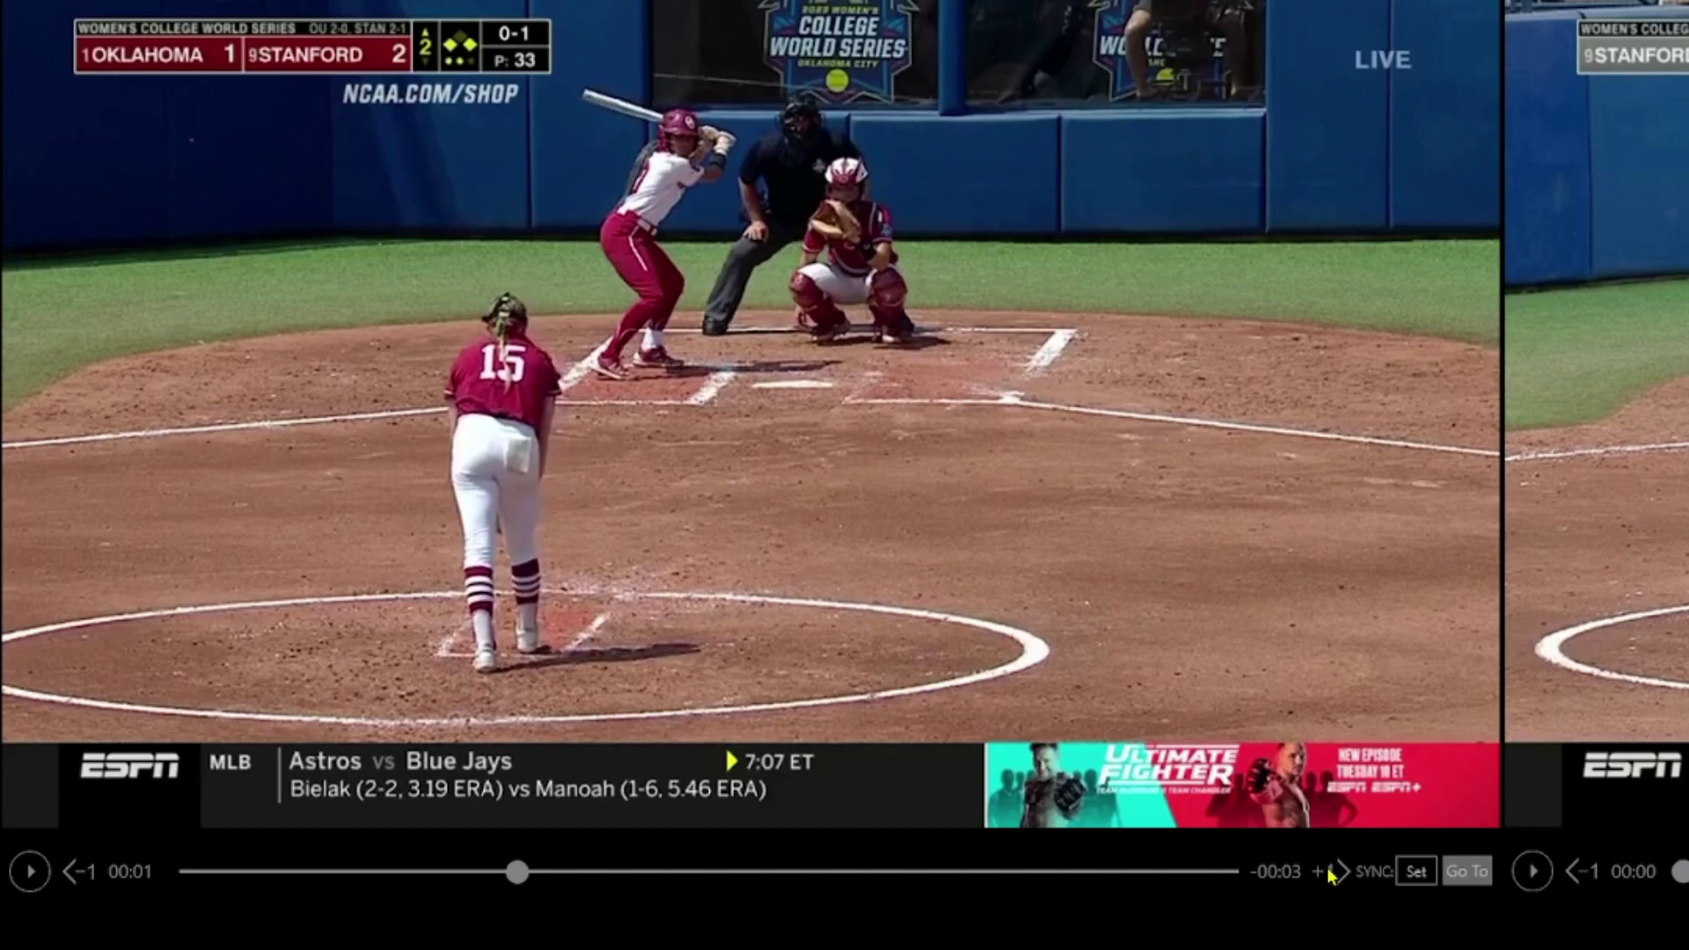
click(1430, 876)
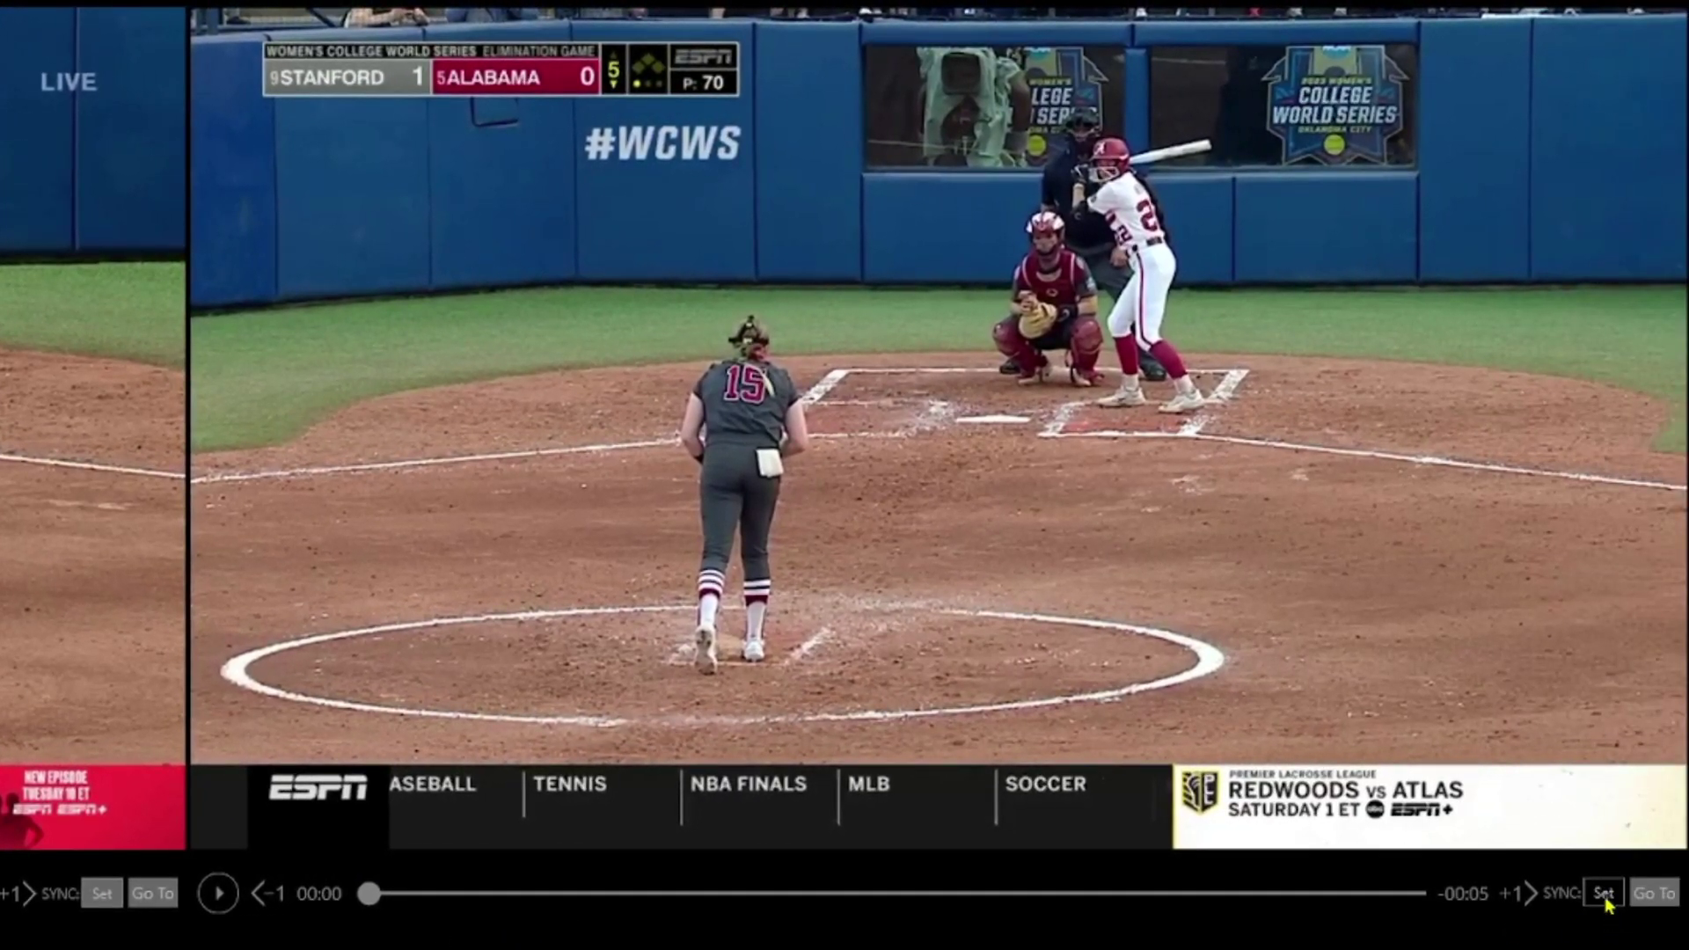
Advance the right Stanford–Alabama clip to 00:01.649 and set it as the right sync point.
drag(369, 893, 674, 901)
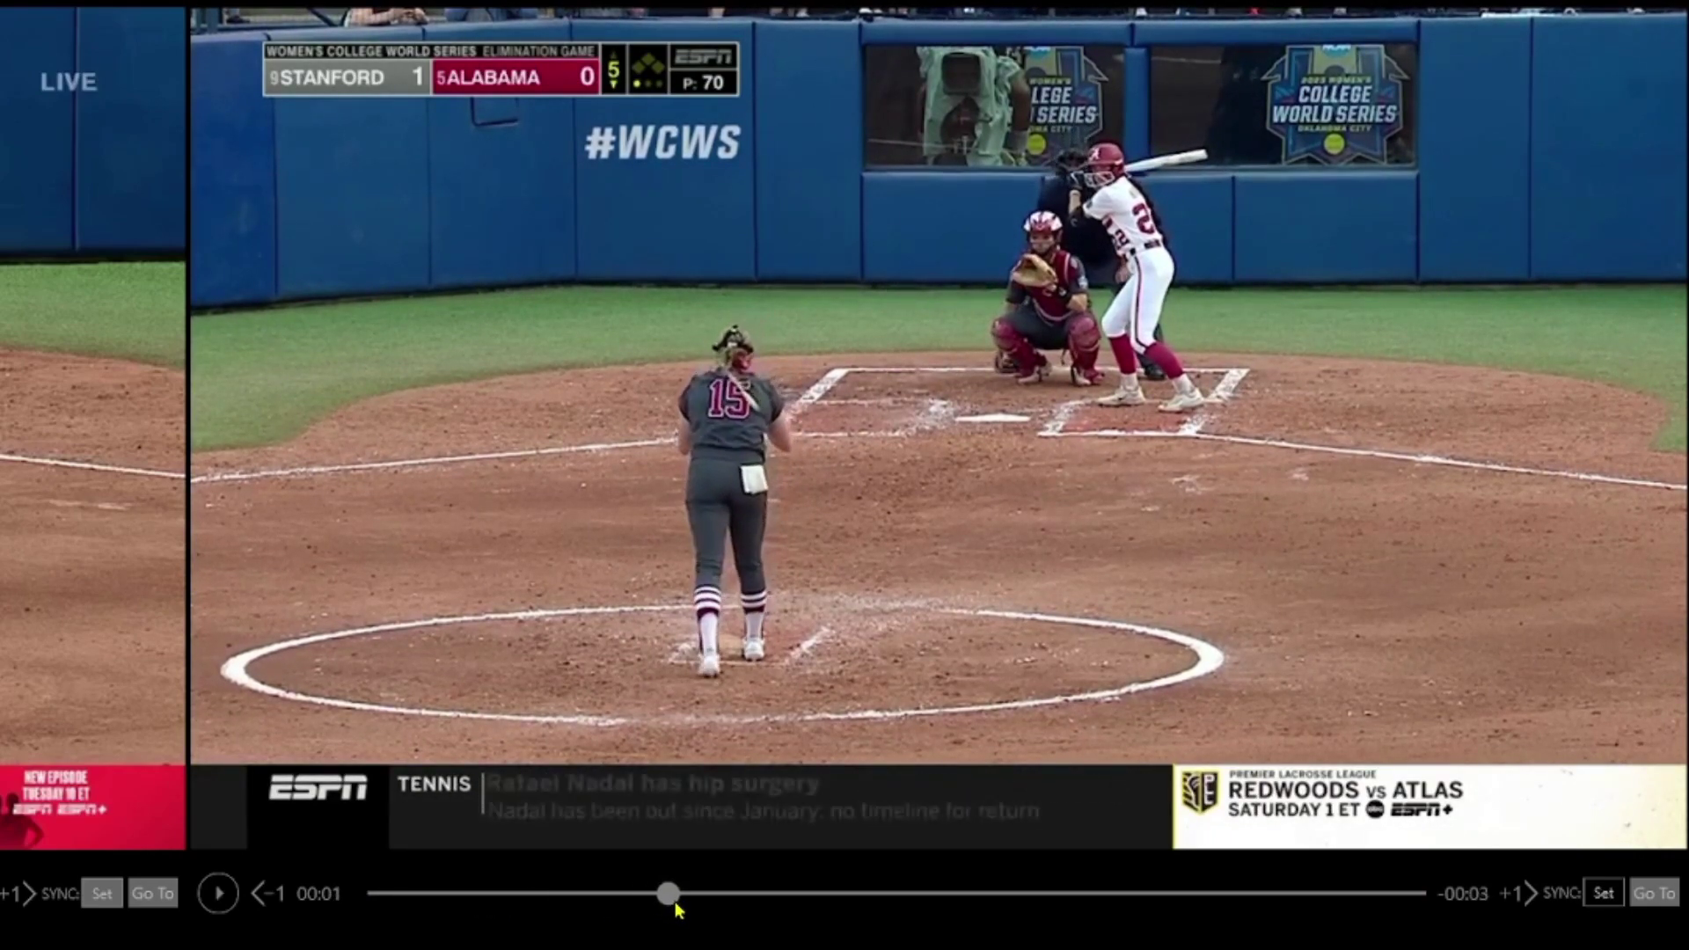
click(1517, 894)
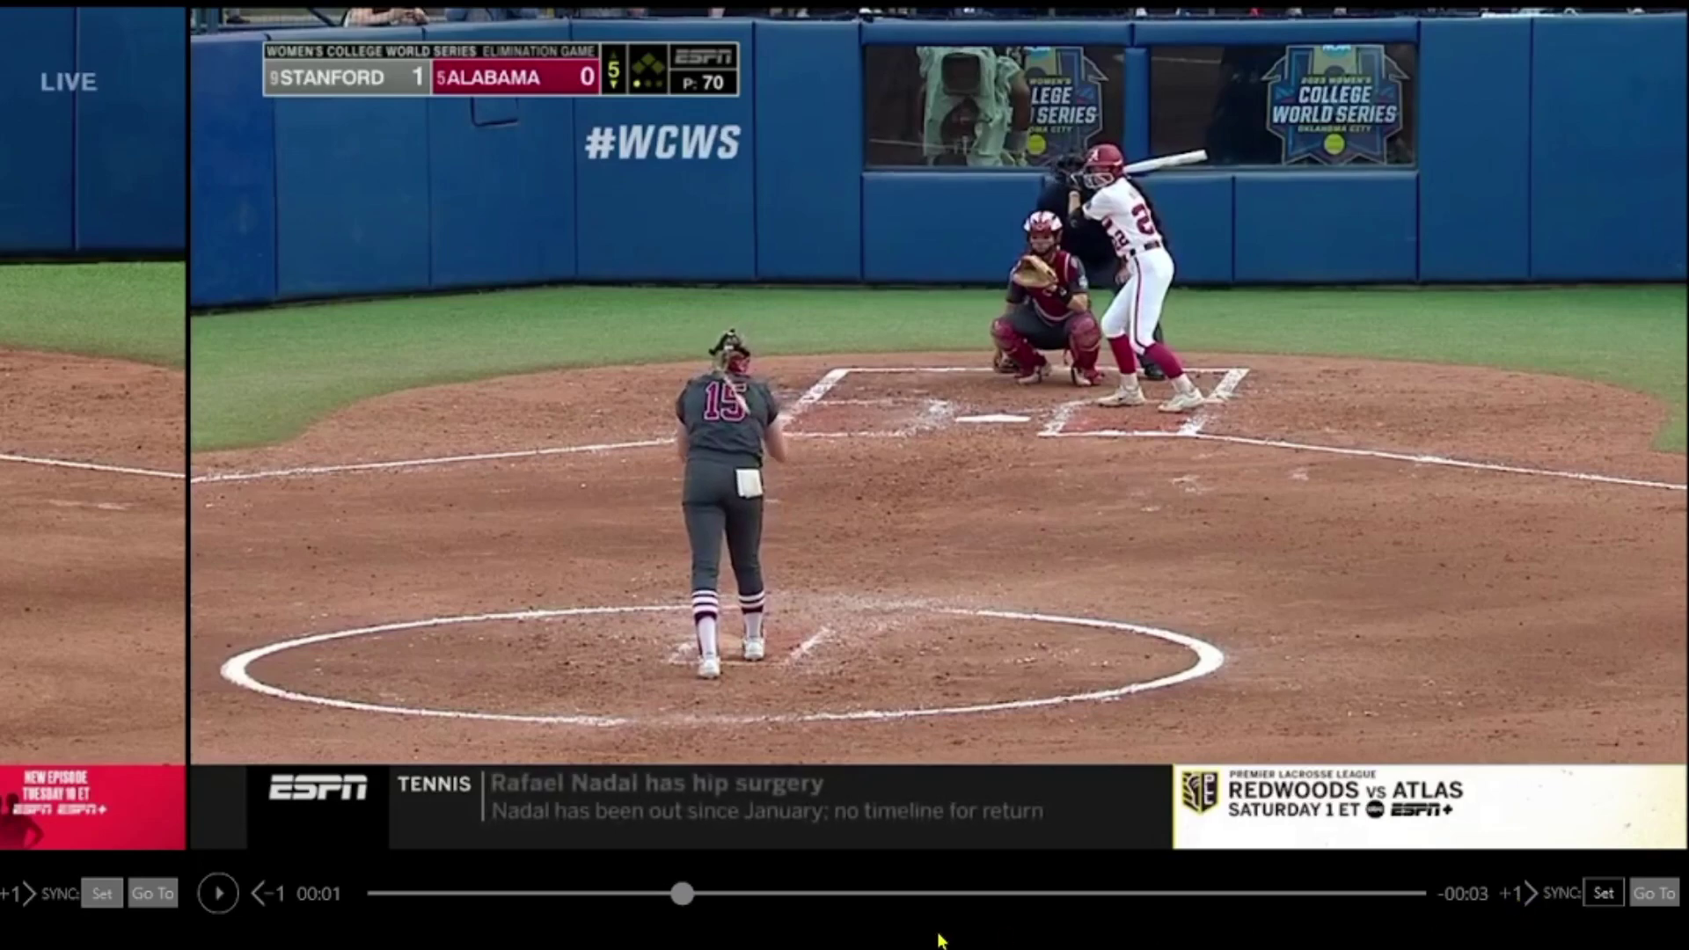
click(1596, 892)
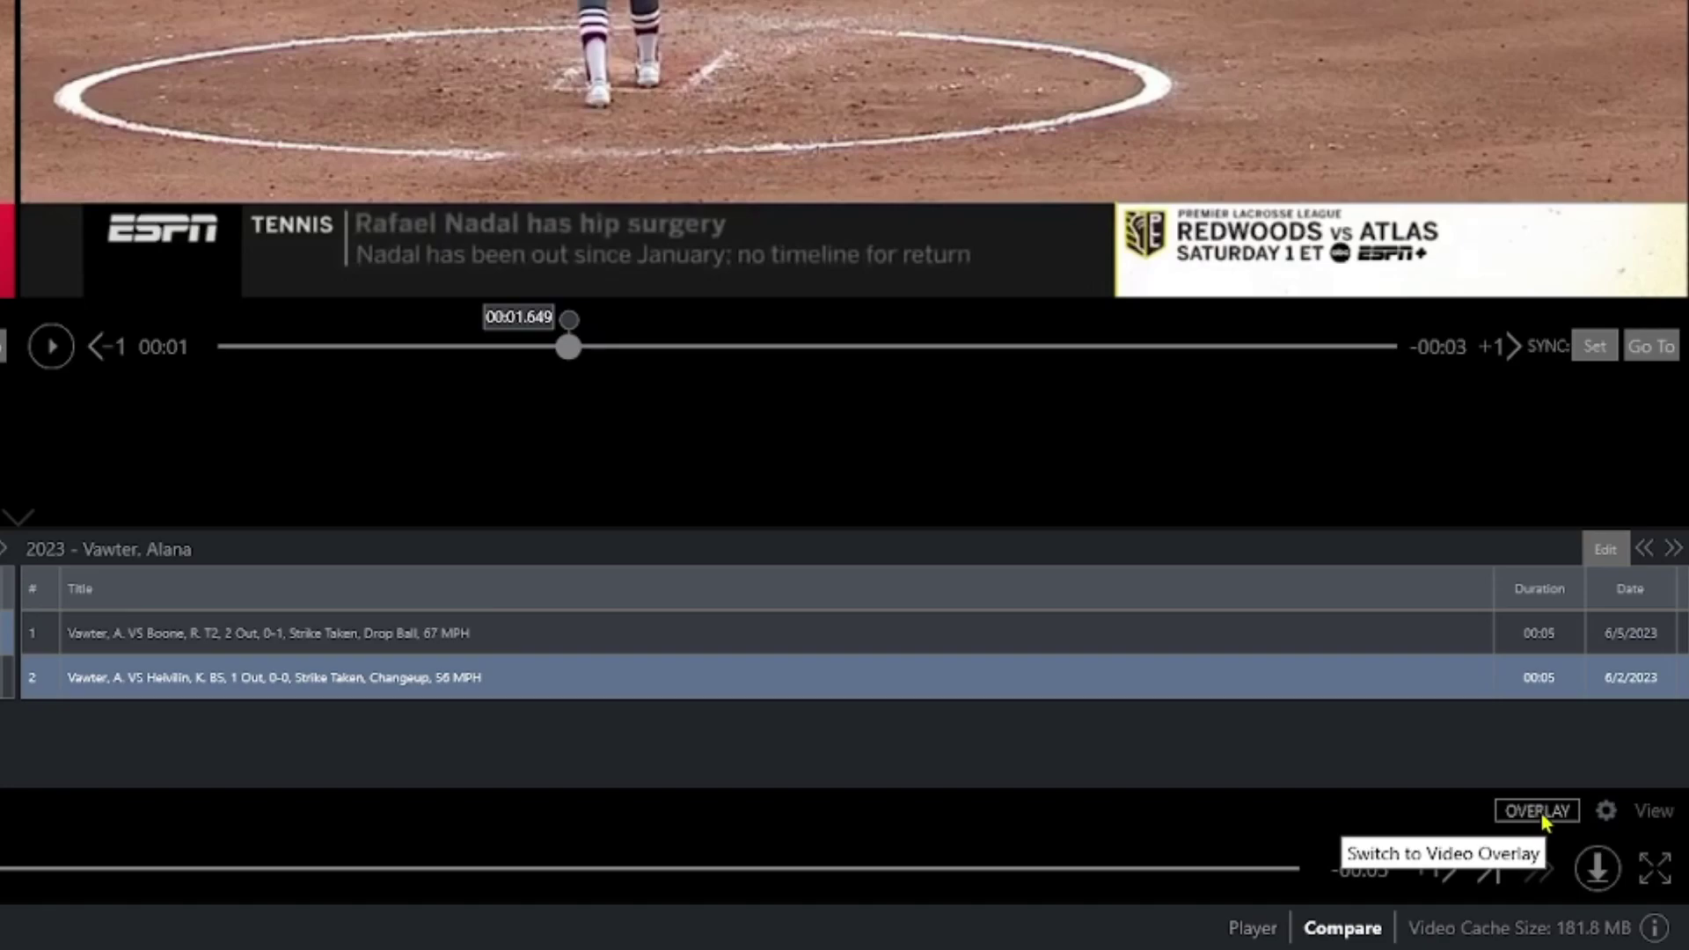
Switch the two synced pitch videos to Overlay mode.
click(1537, 811)
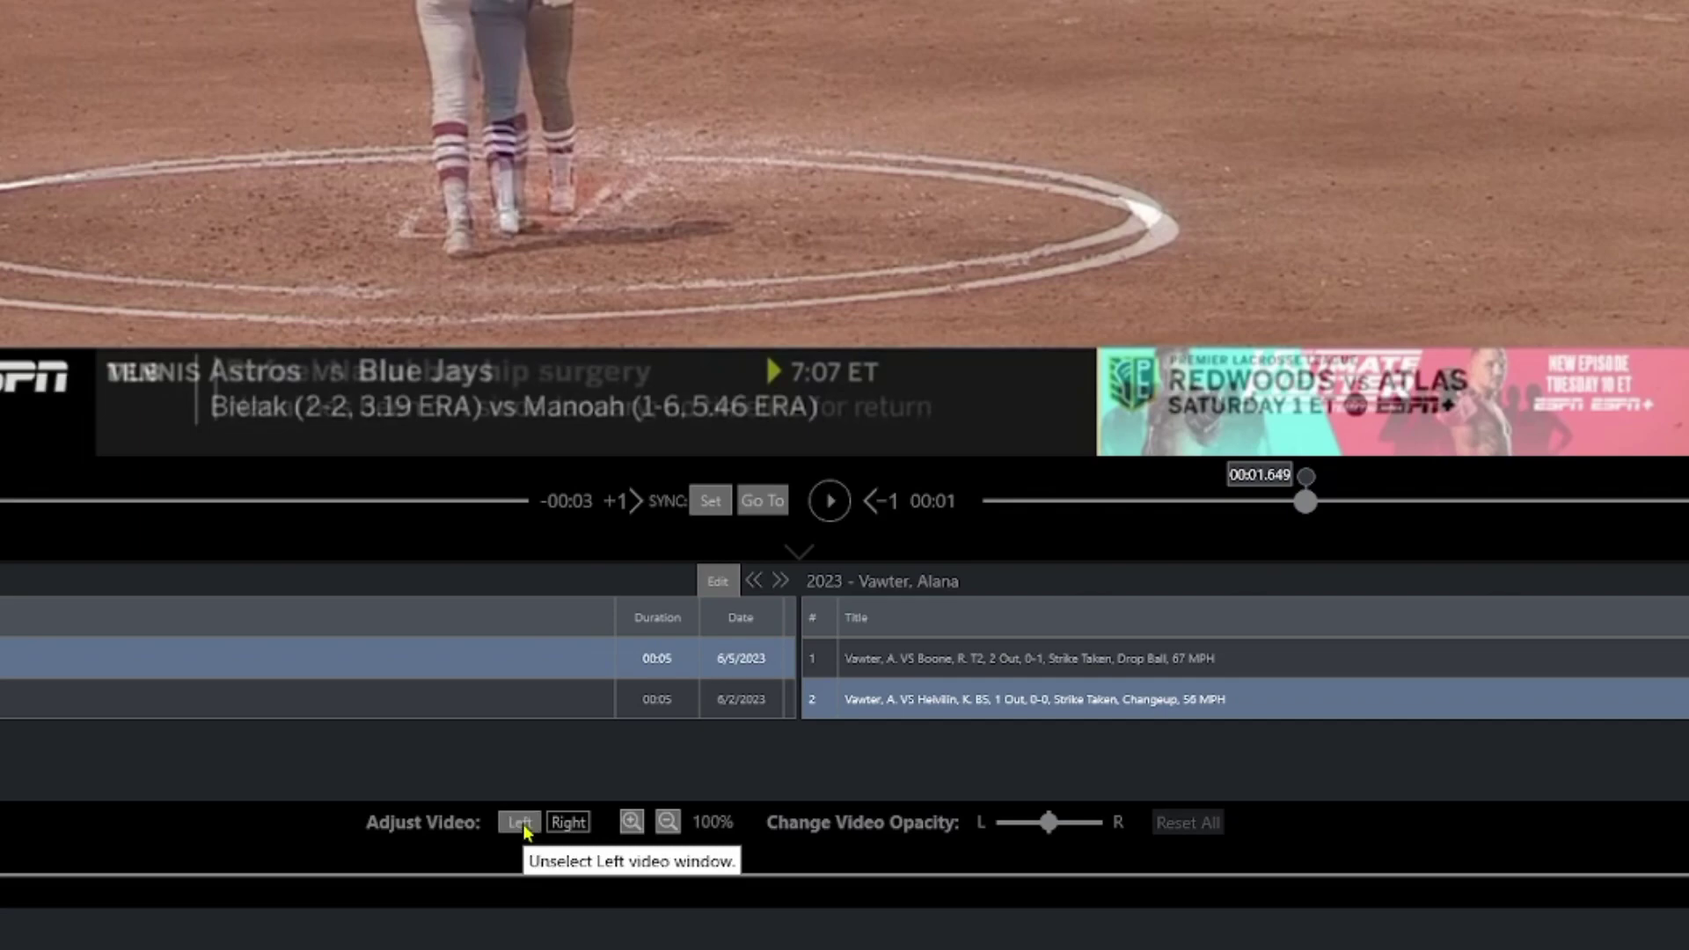
Zoom the overlaid video out to 92% under Adjust Video.
click(666, 827)
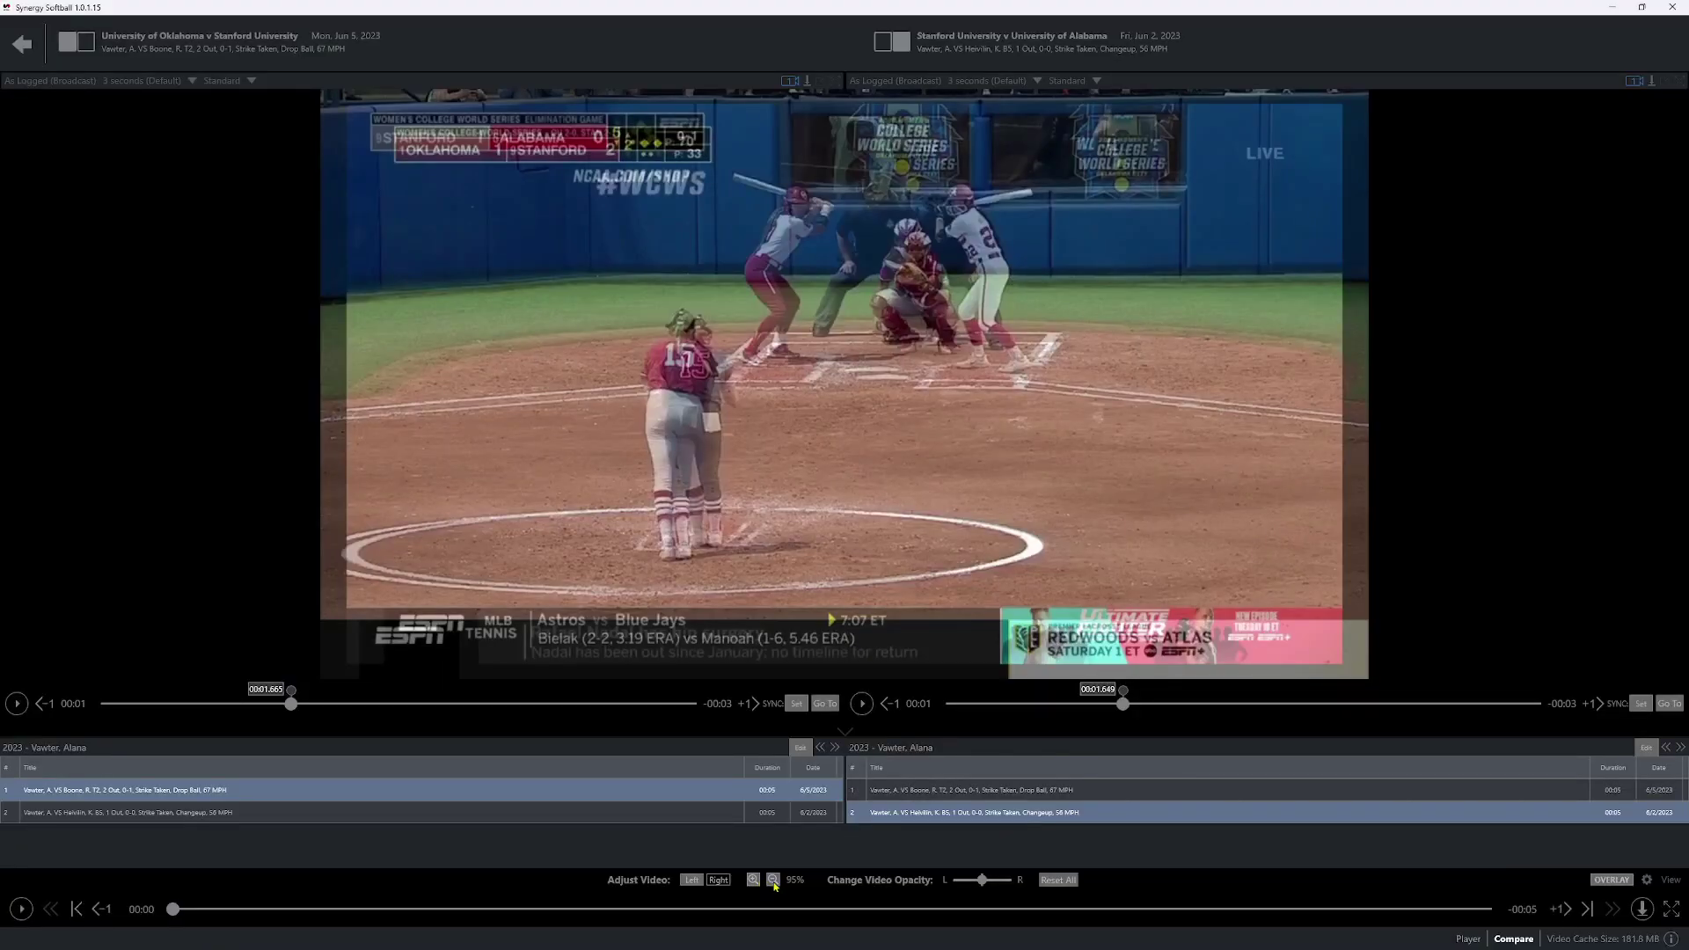
click(774, 879)
click(772, 880)
click(771, 879)
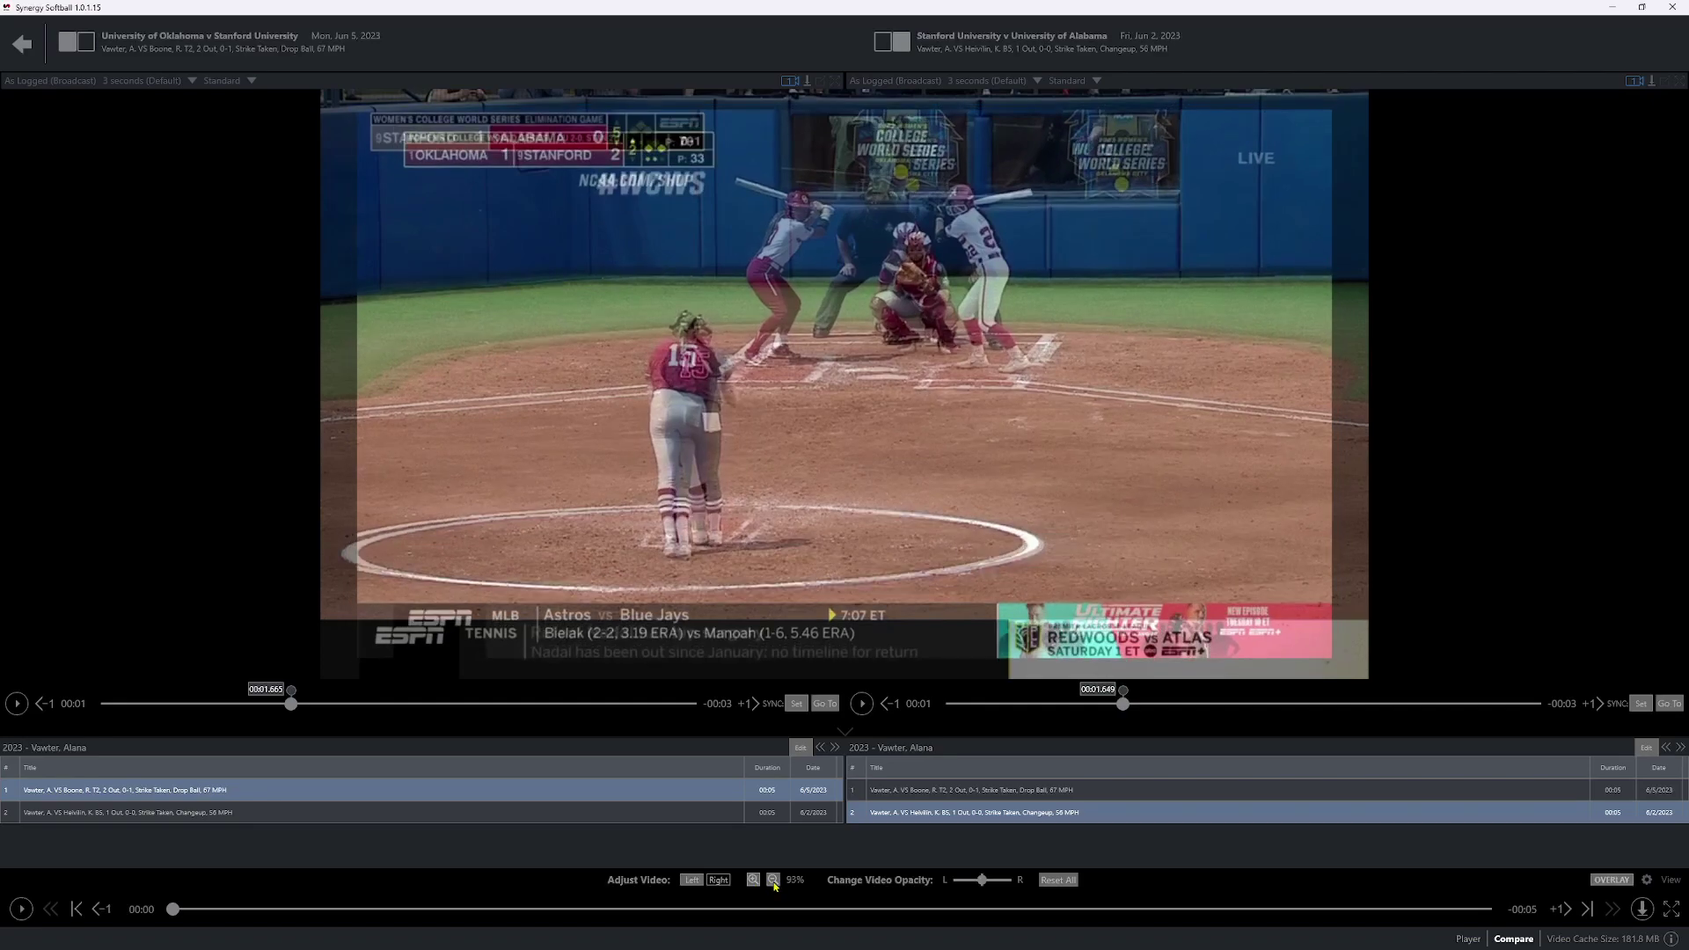
Nudge the overlaid video right and down with the arrow keys to align the pitchers.
key(Right)
key(Right)
key(Right)
key(Right)
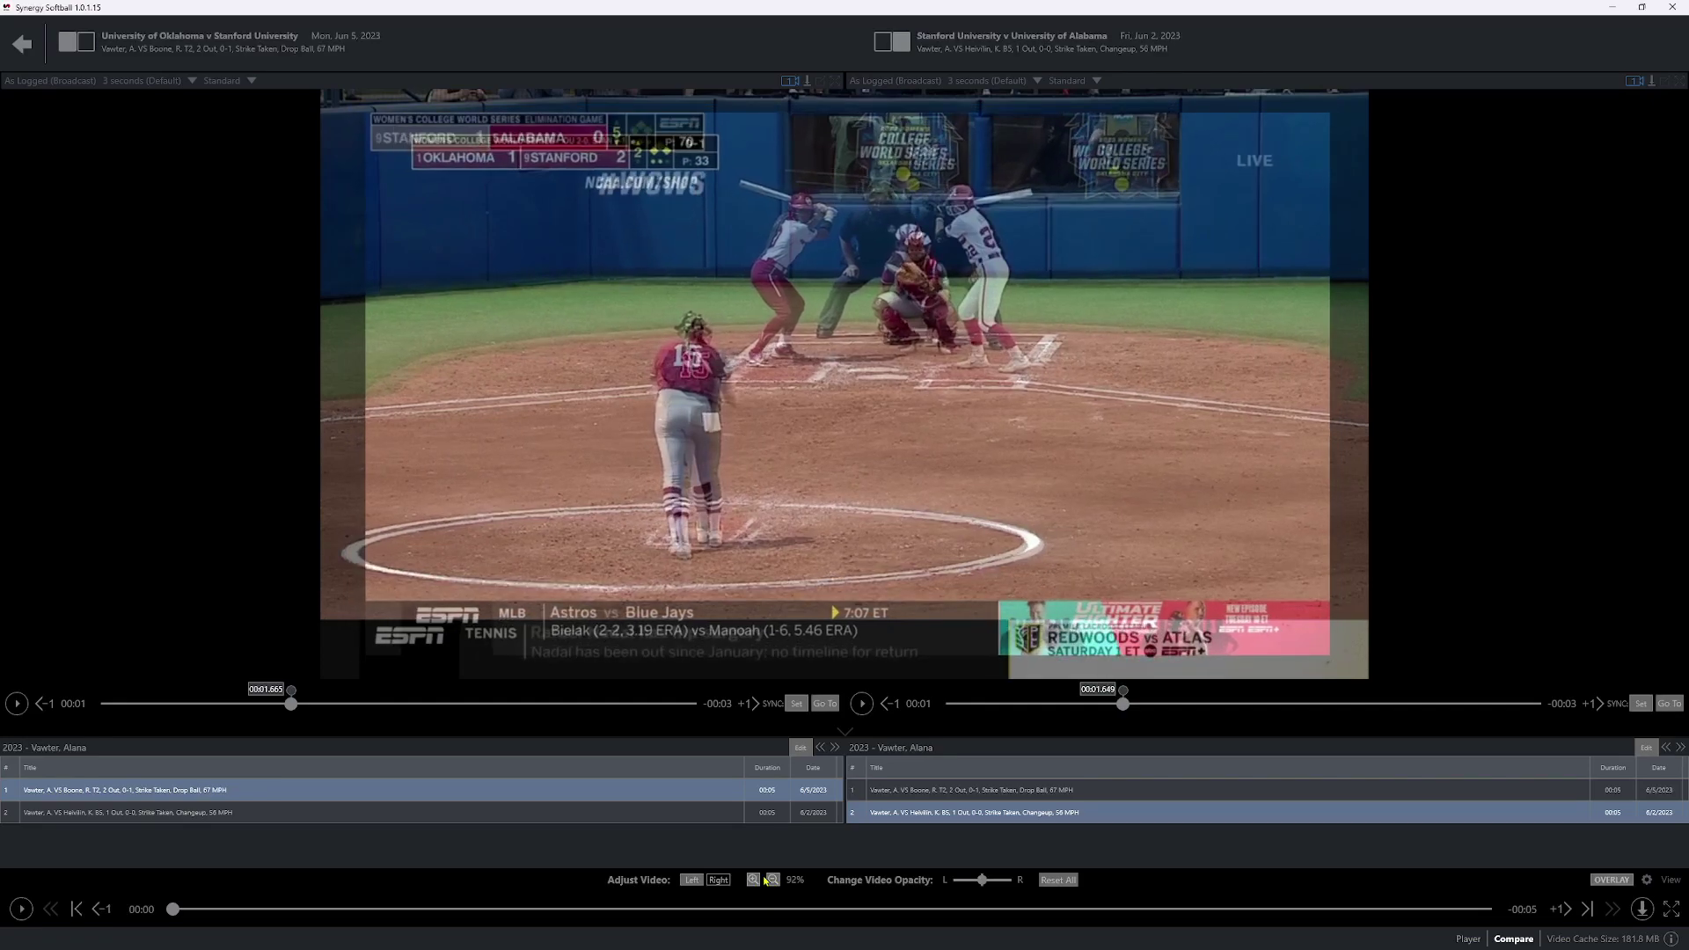
key(Down)
key(Down)
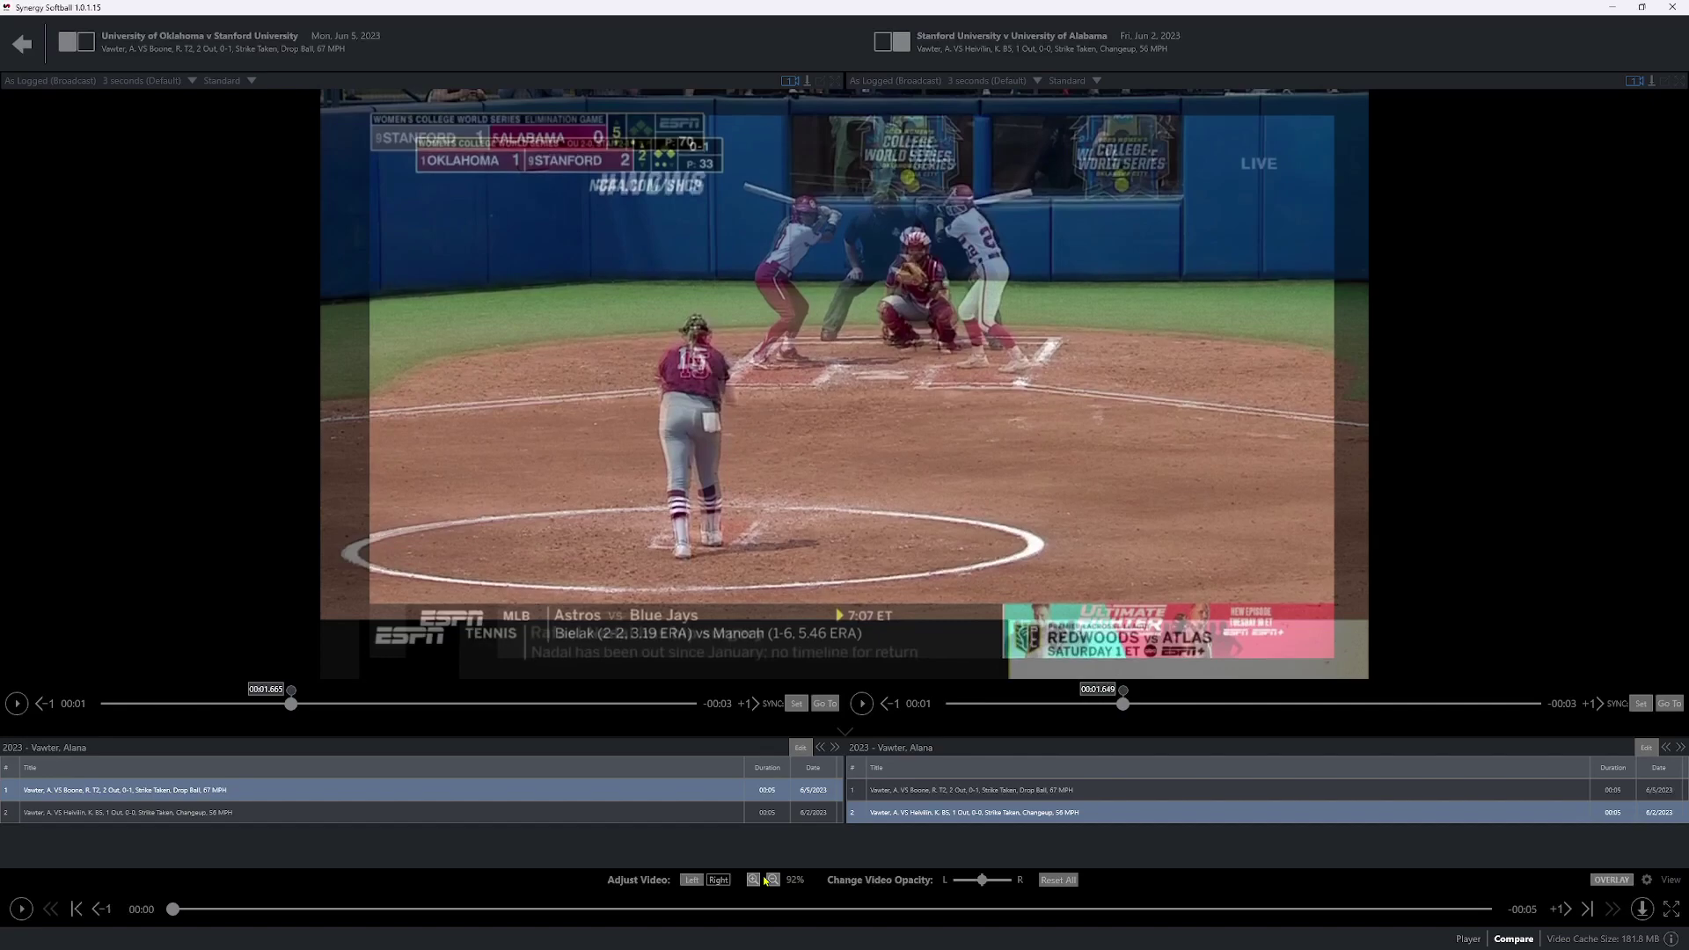
key(Down)
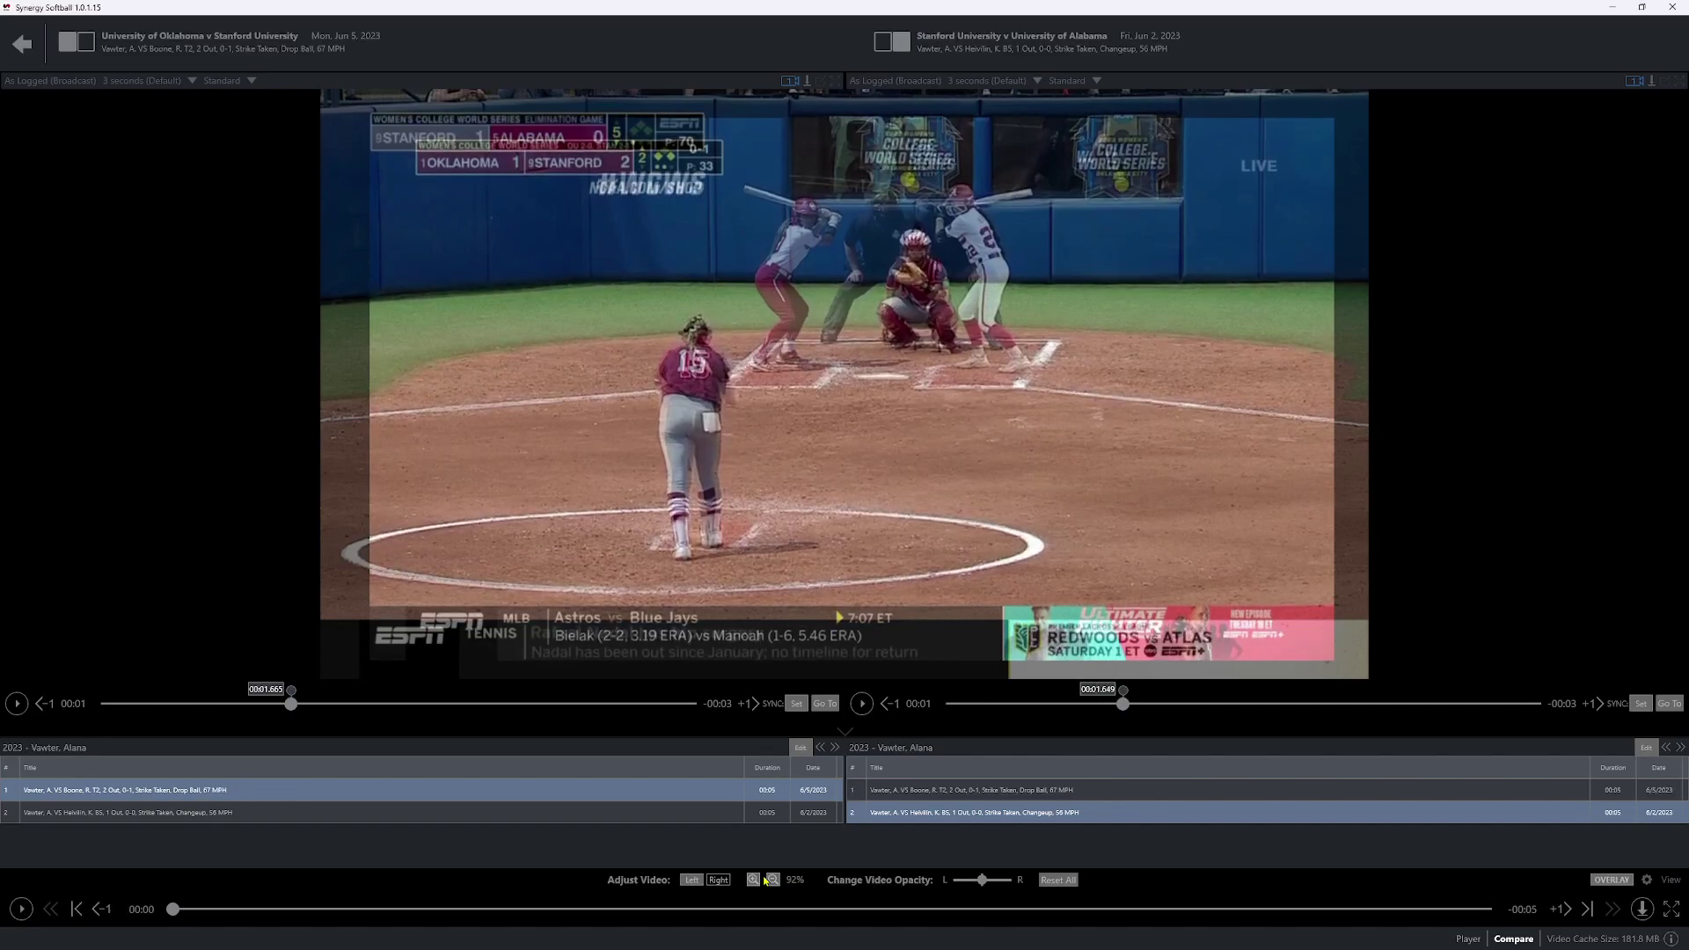
key(Right)
key(Right)
key(Right)
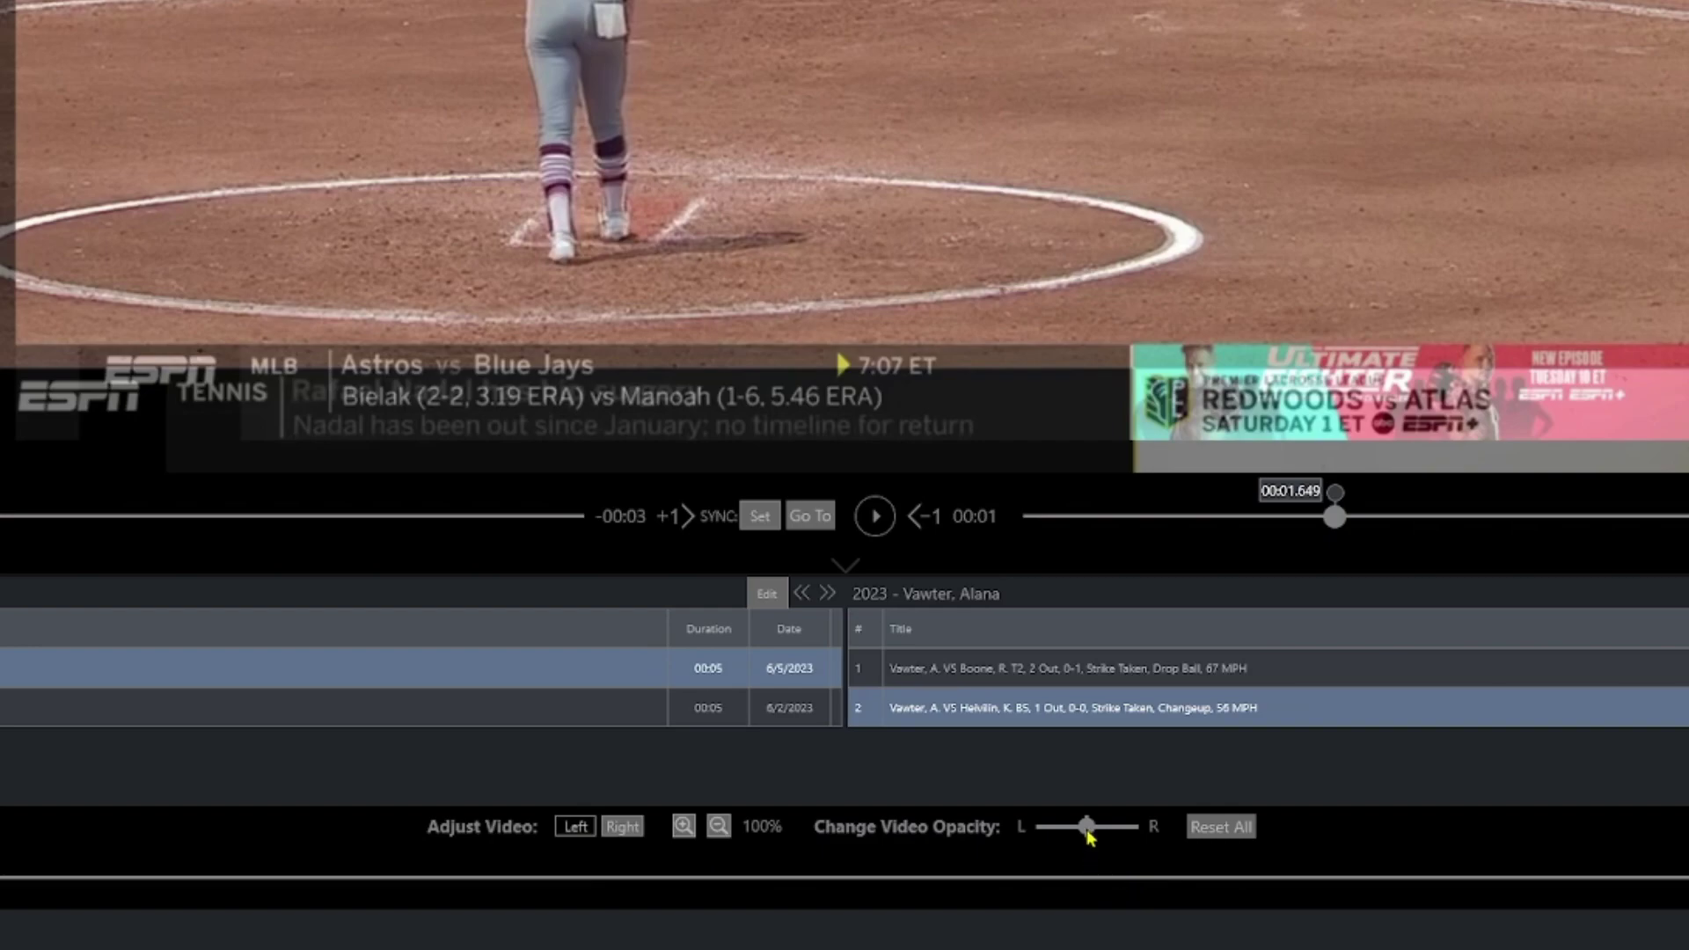
Set the video opacity slider to a roughly even blend and collapse the clip list.
drag(1089, 836, 1118, 837)
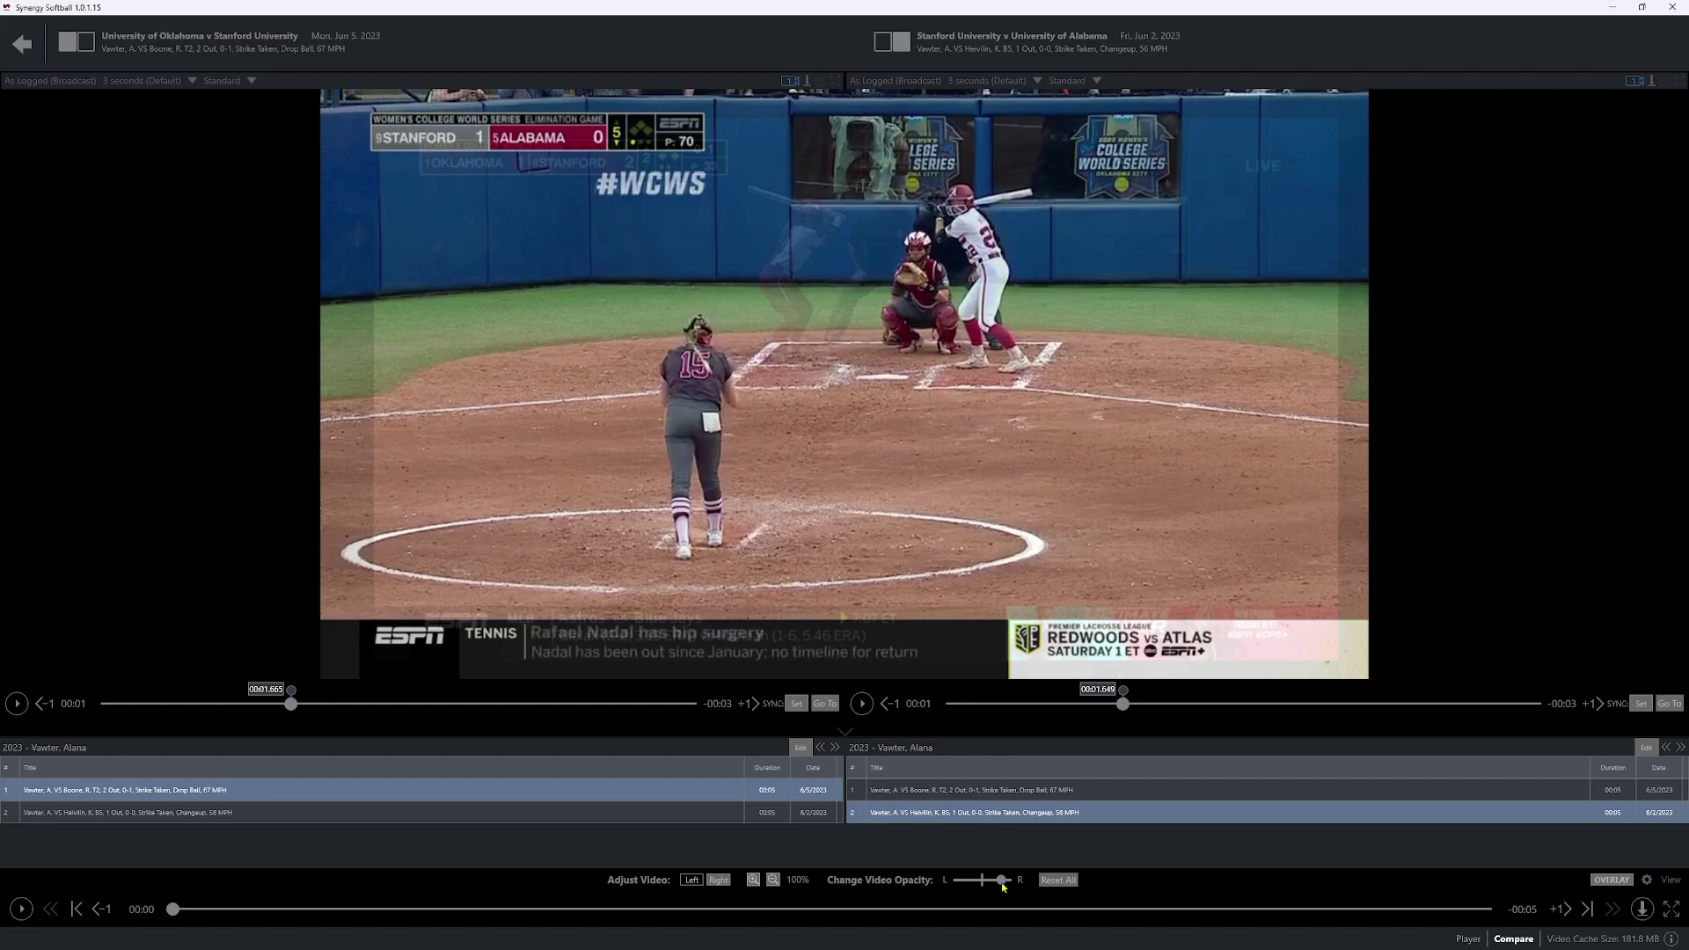
drag(1003, 885, 968, 894)
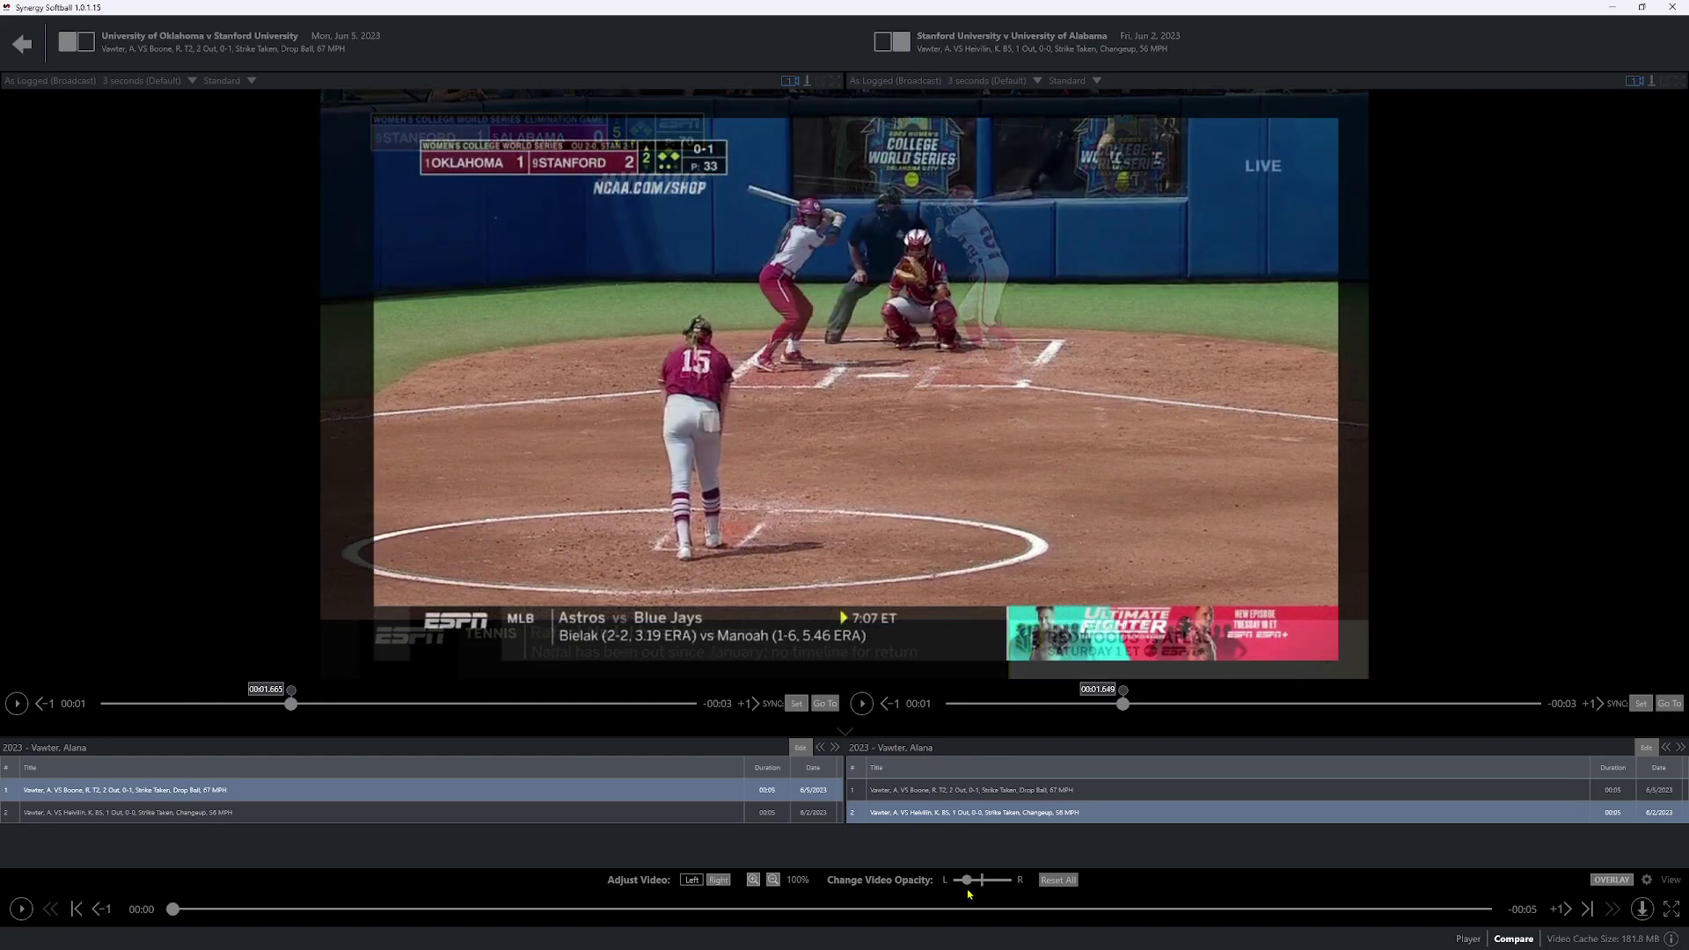
drag(968, 894, 979, 895)
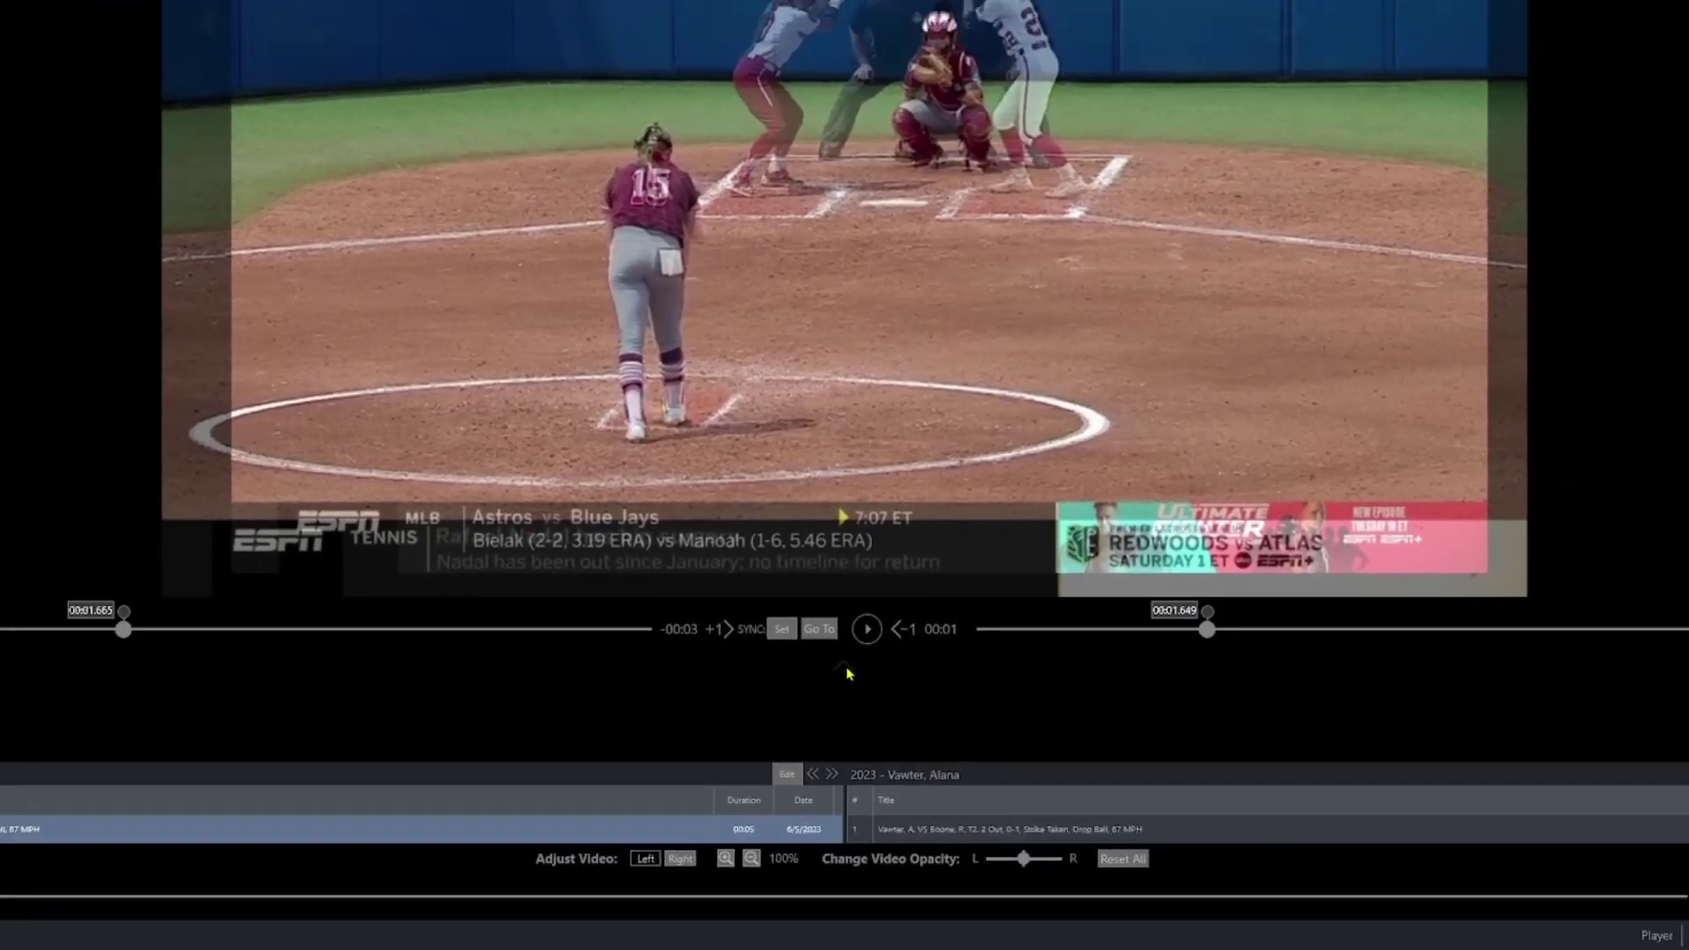
click(846, 589)
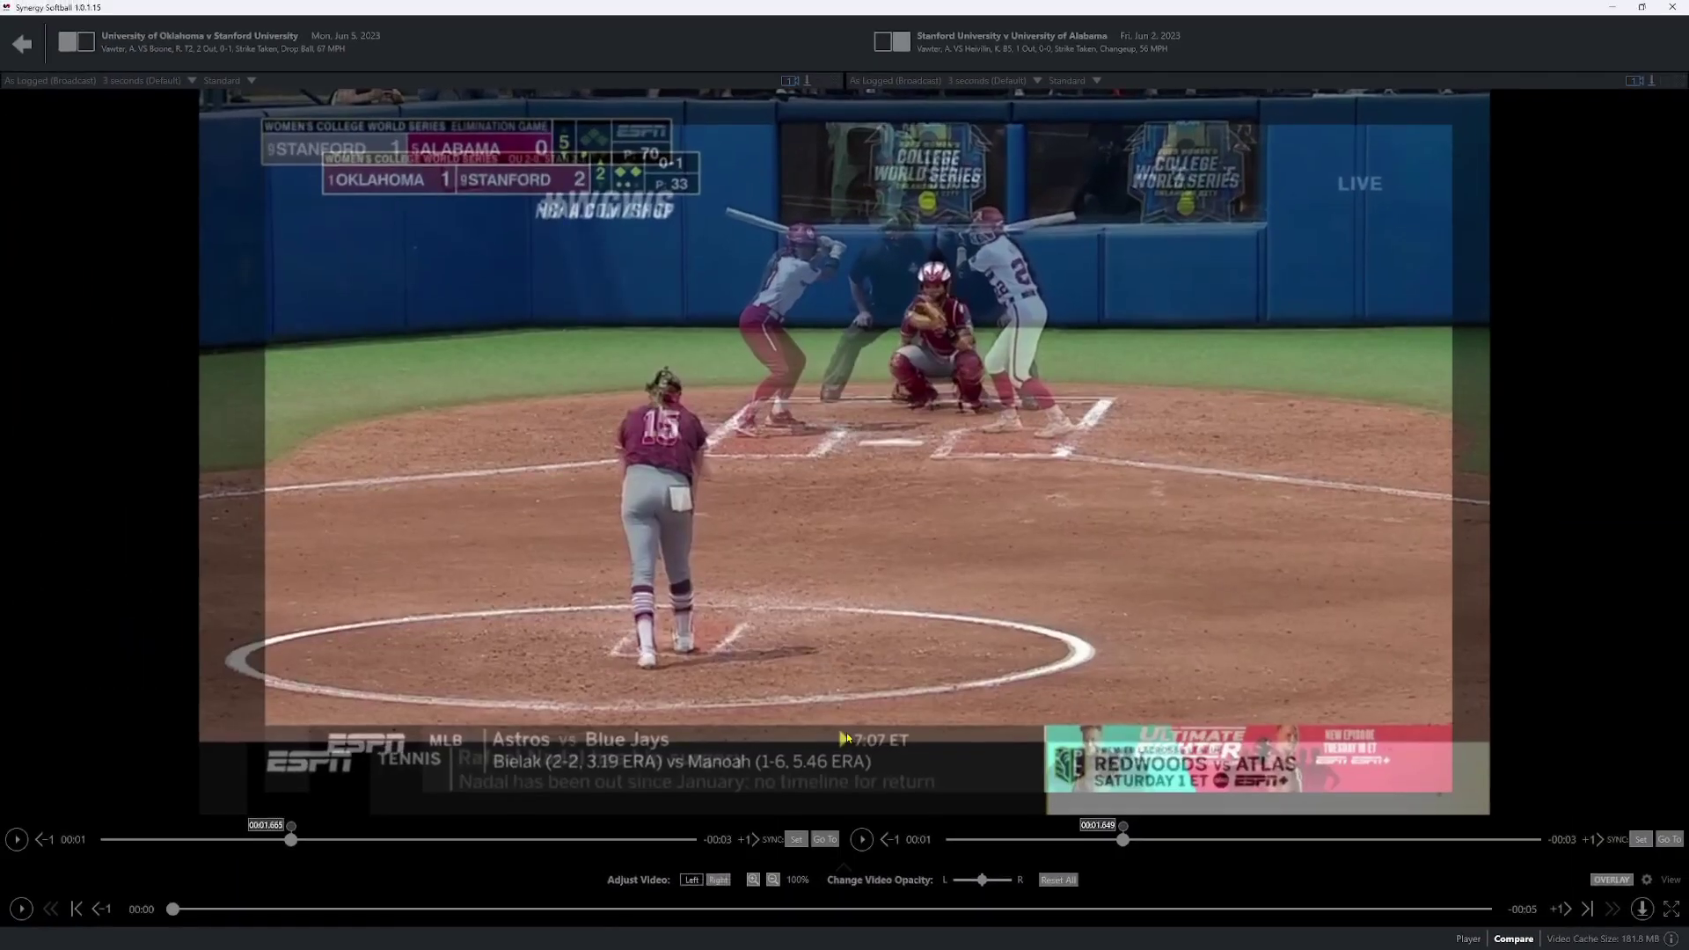